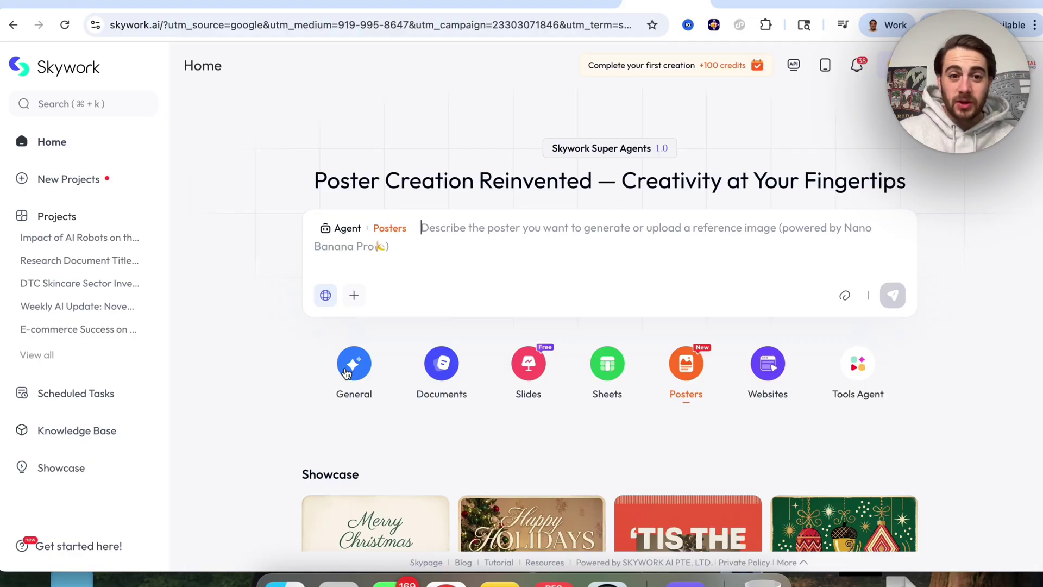
Step: Choose the Posters agent and enter the prepared prompt for a high-end, luxury holiday party flyer with a modern, upscale aesthetic
click(348, 372)
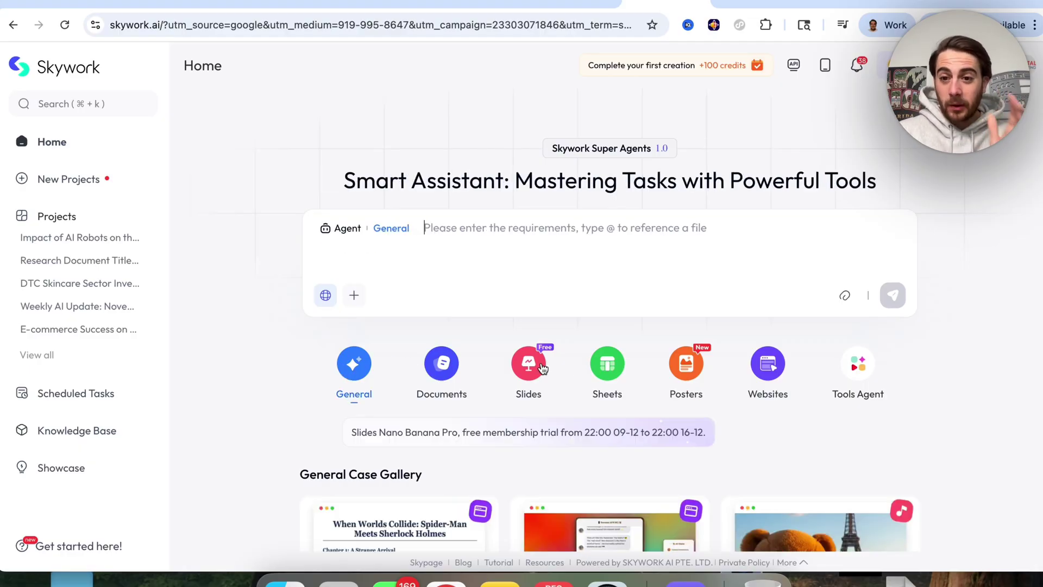
click(687, 364)
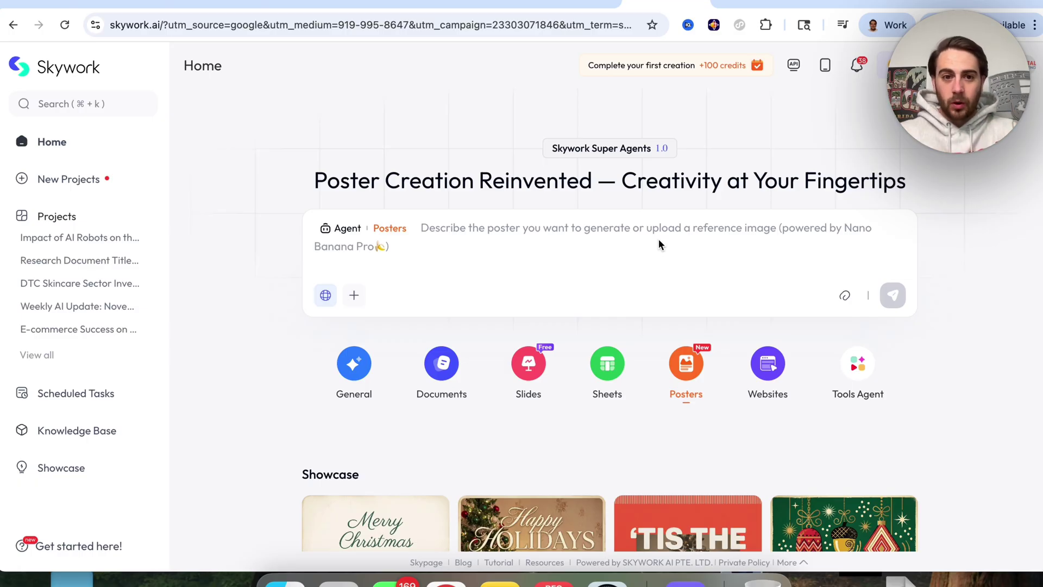
click(582, 234)
key(super+v)
Step: Review the flyer prompt's design style, layout, exact wording and mood notes, and submit it for generation
scroll(548, 252, up, 10)
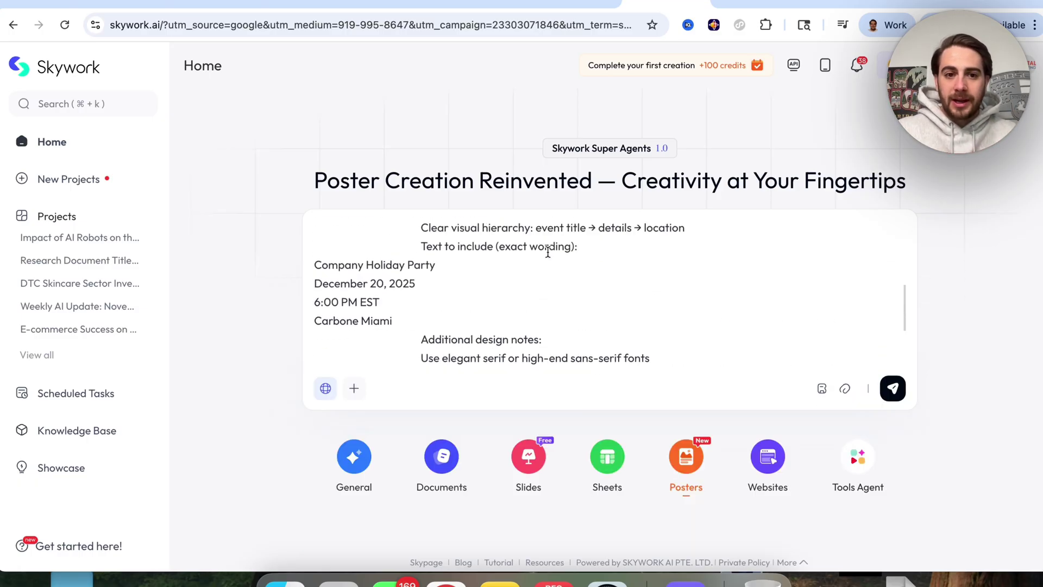
triple_click(522, 241)
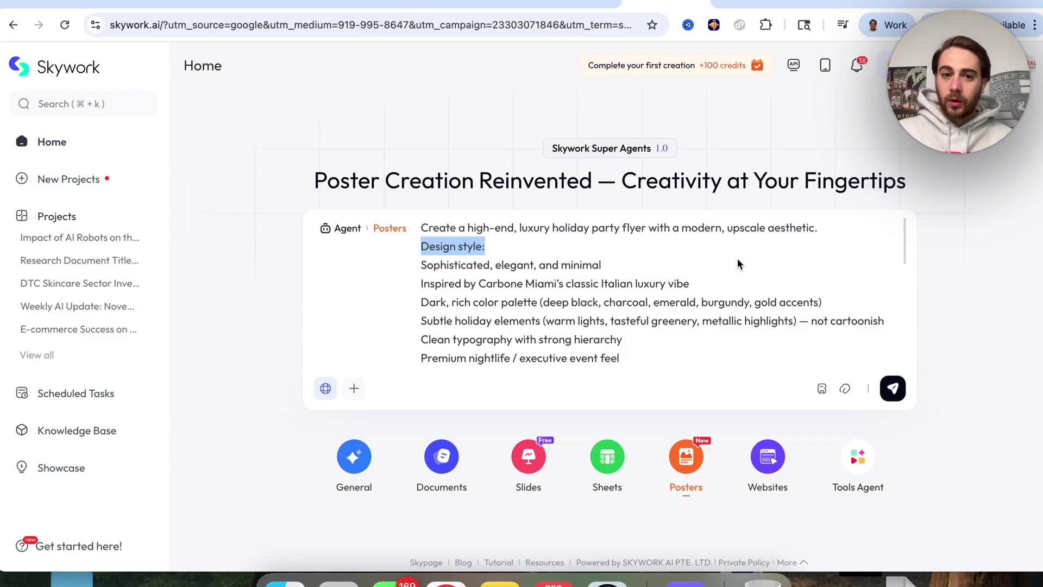
scroll(706, 288, down, 5)
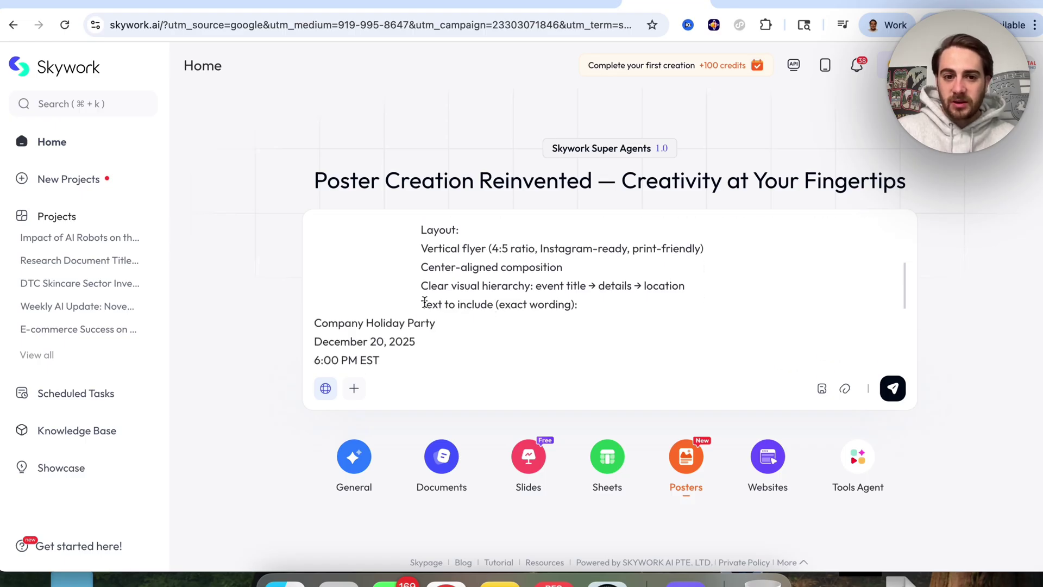
scroll(423, 299, down, 1)
drag(422, 273, 608, 275)
click(491, 285)
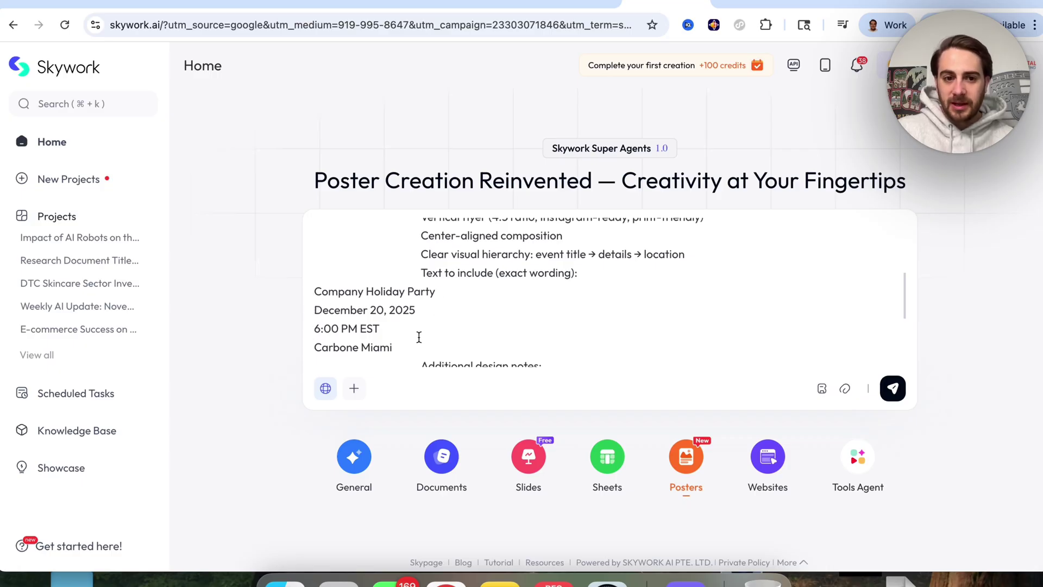
scroll(337, 346, down, 1)
scroll(437, 312, down, 3)
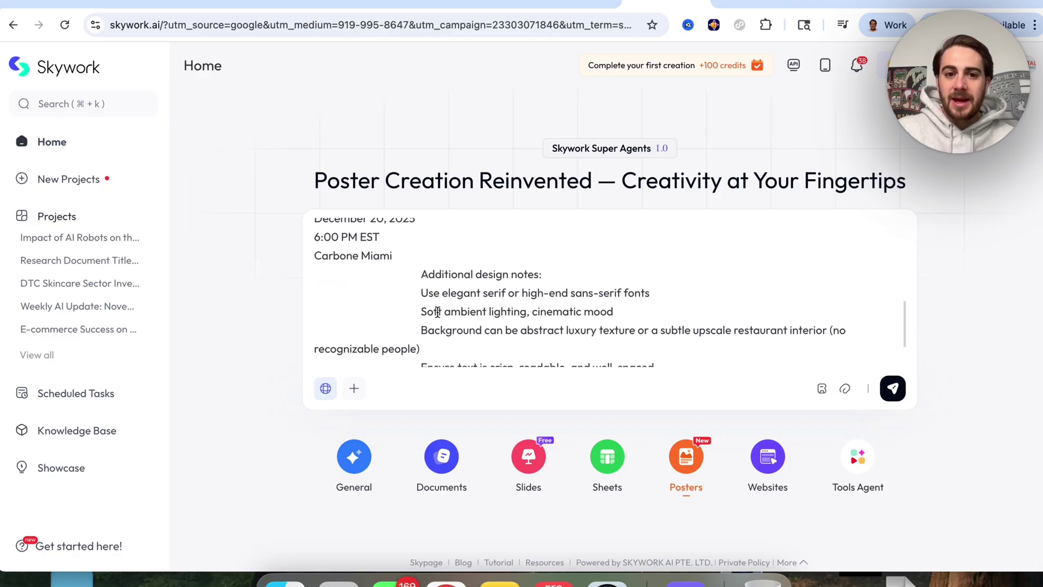
scroll(478, 297, down, 3)
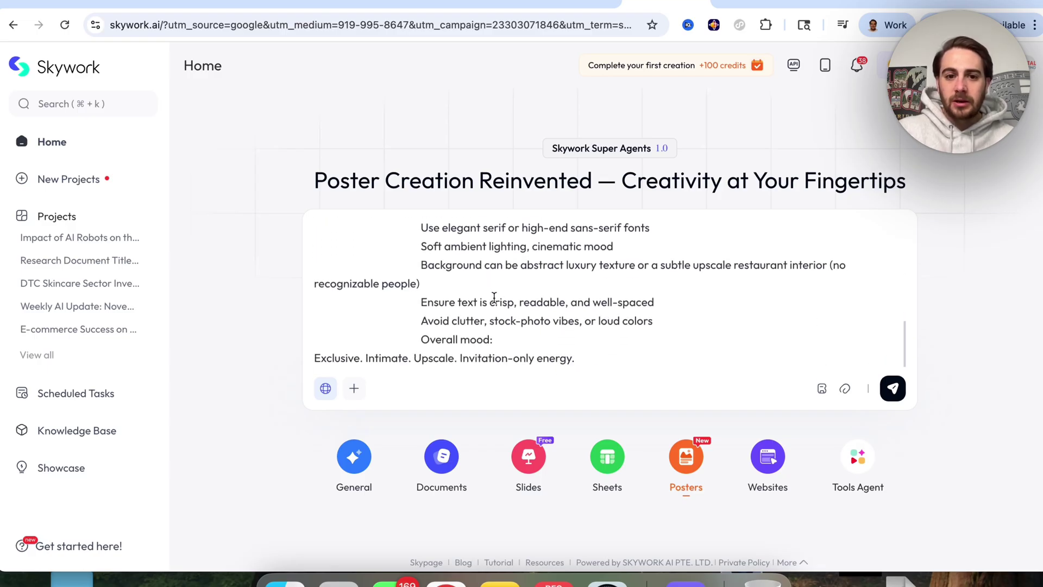
scroll(477, 331, down, 1)
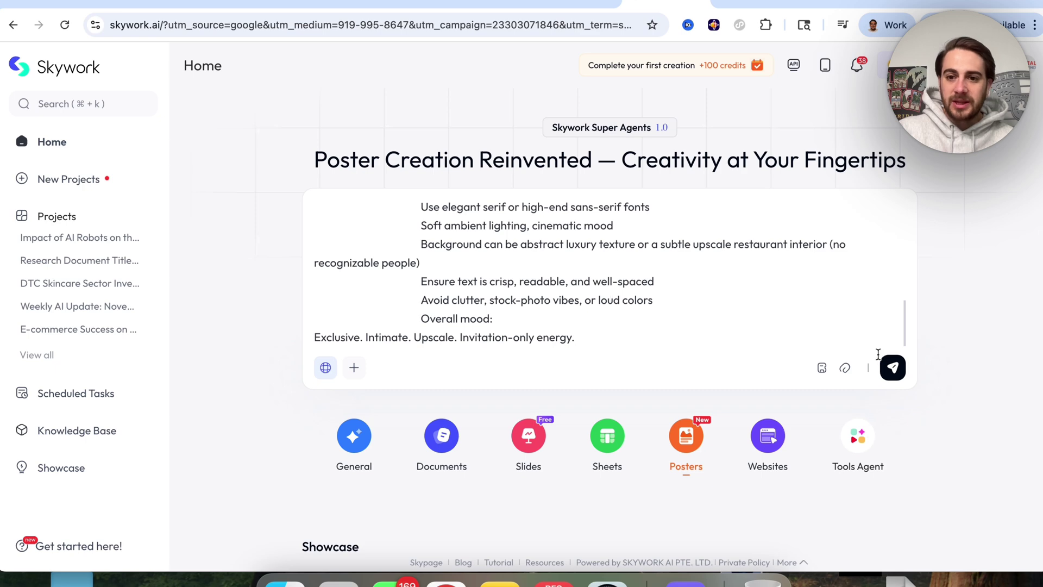
click(893, 367)
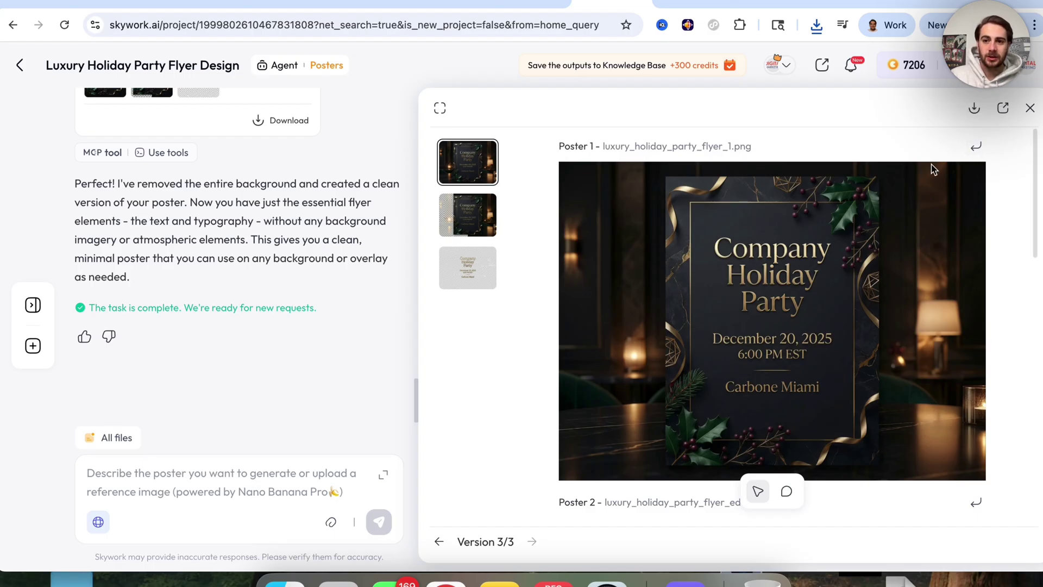
Step: Reference Poster 1 in the chat, annotate its date line with "change this to look like 12/20/25" and run the edit
click(979, 148)
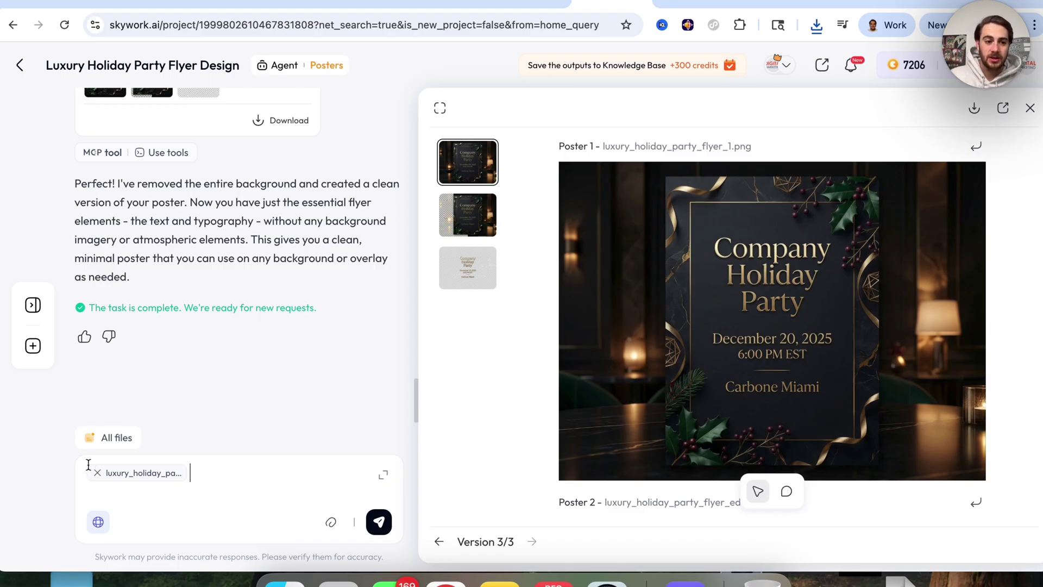
click(783, 496)
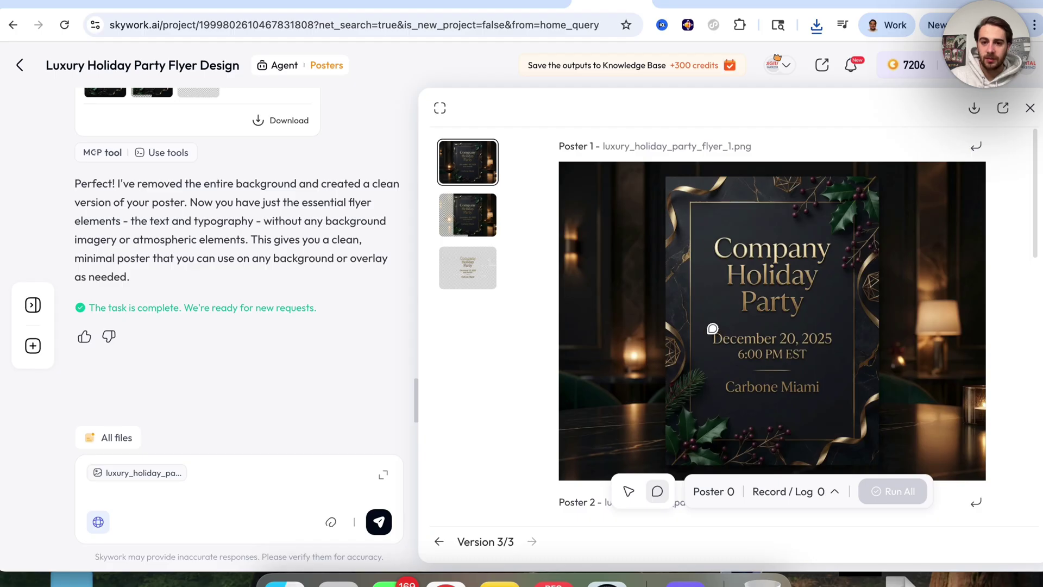
drag(710, 325, 839, 348)
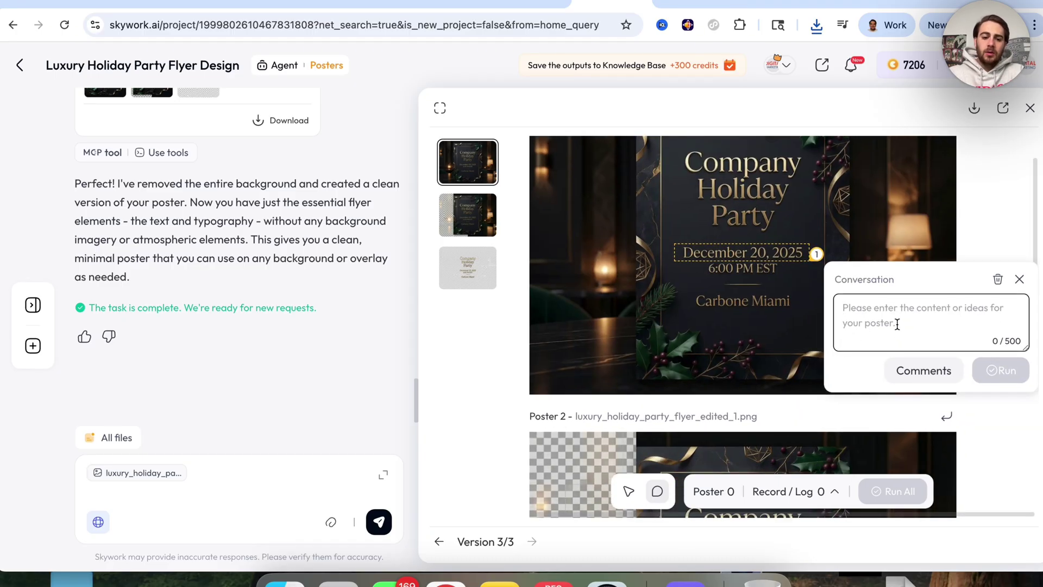
text(change t)
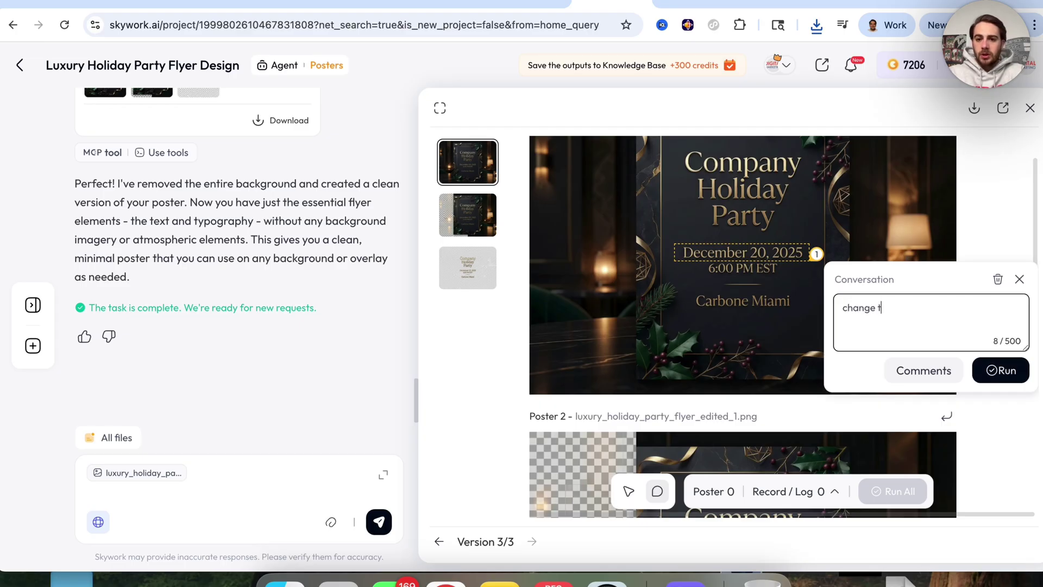
text(his to look )
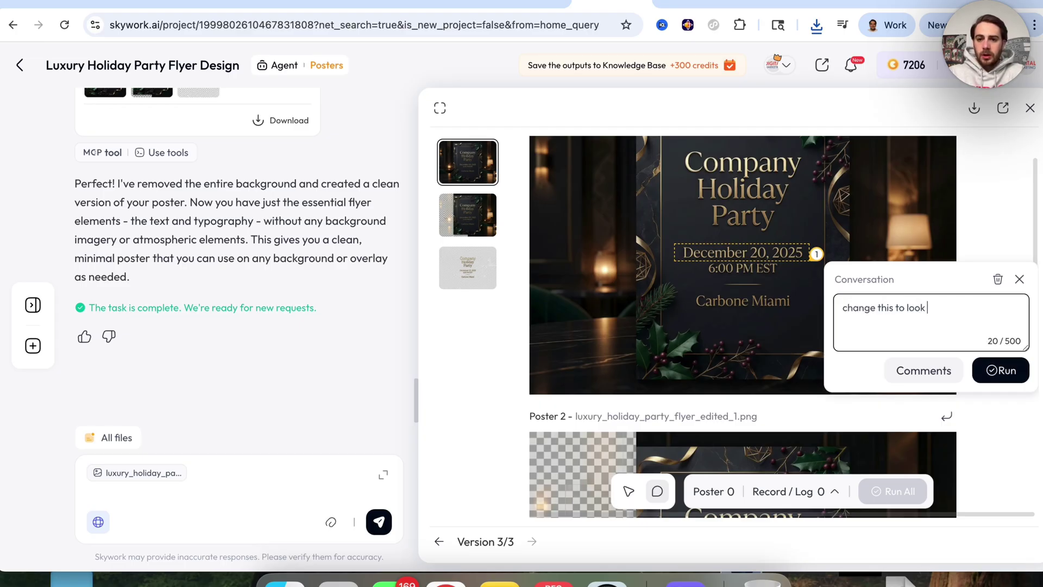
text(like 12/20/25)
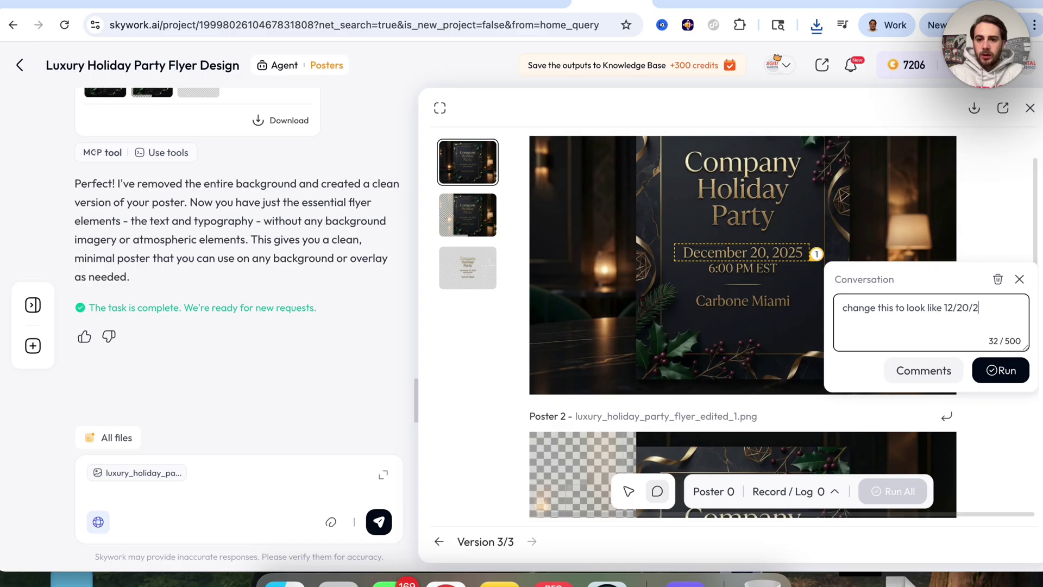
click(1015, 369)
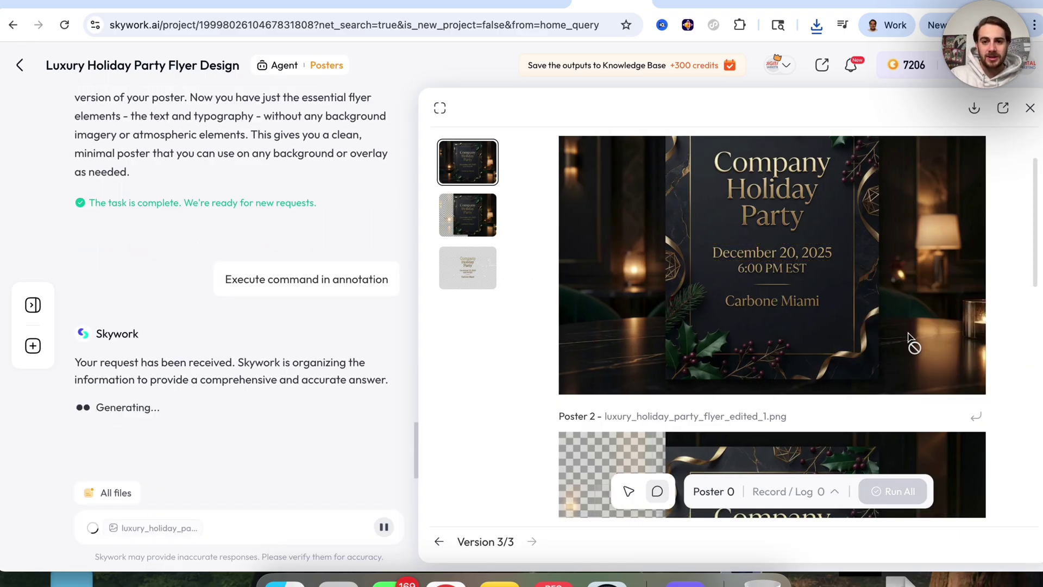
Step: Compare the original flyer with its partly edited and background-free versions
scroll(771, 325, down, 5)
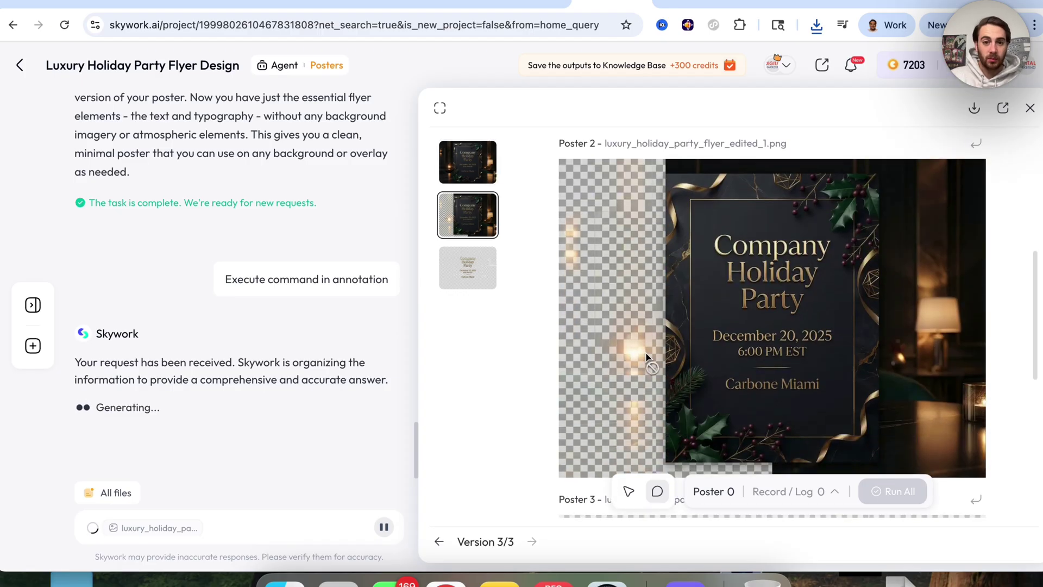
click(491, 272)
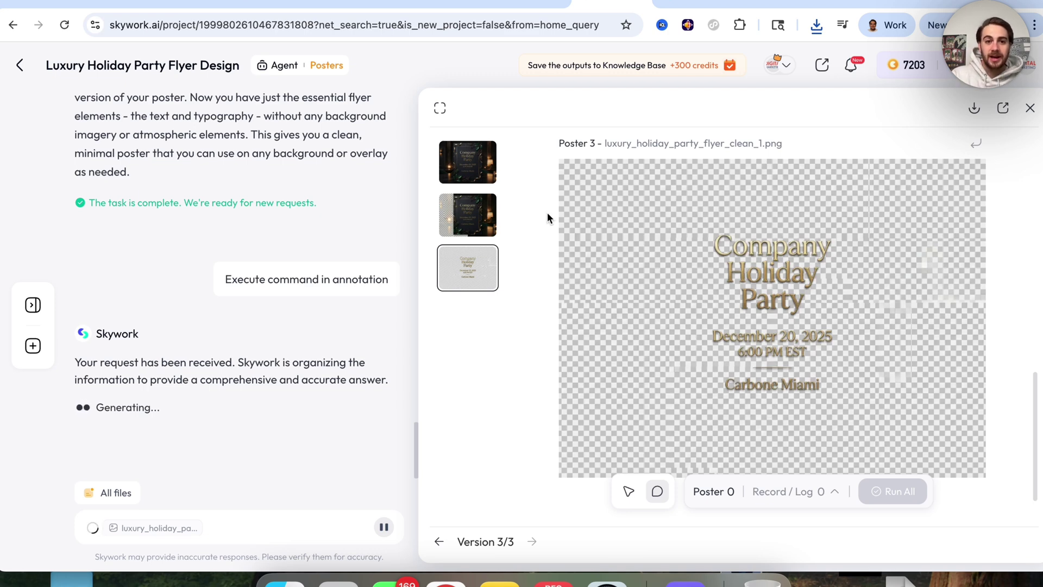
click(483, 162)
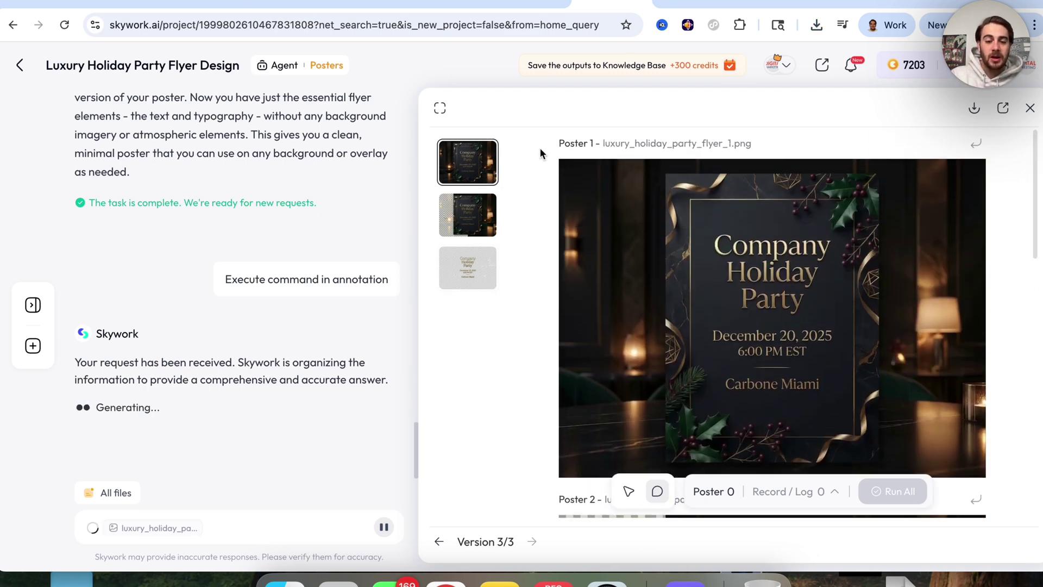
click(479, 215)
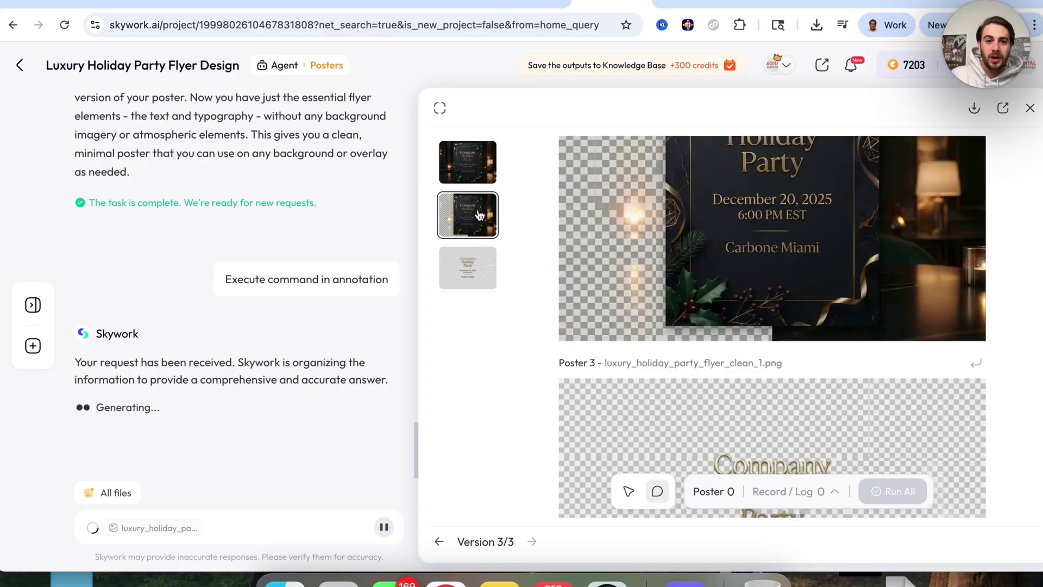
click(471, 170)
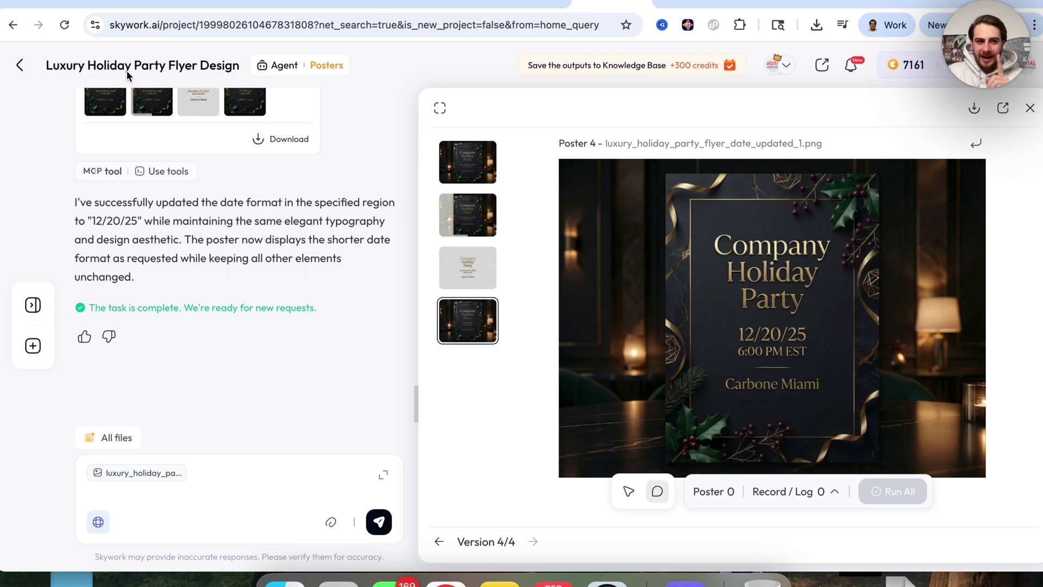
Step: Return to the home page, dismissing the product update notice, and choose the Posters agent for a new project
click(18, 71)
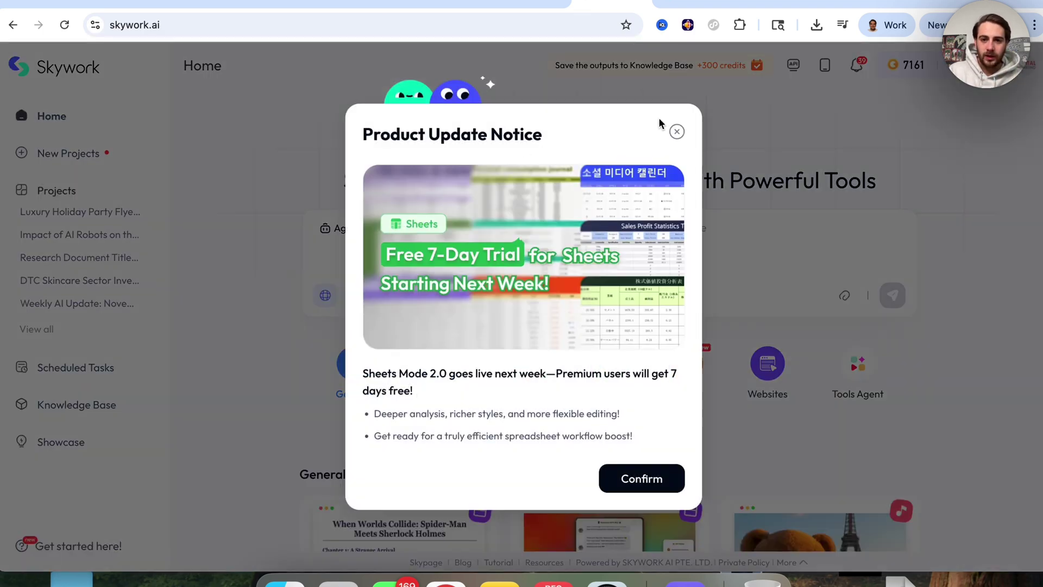
click(676, 131)
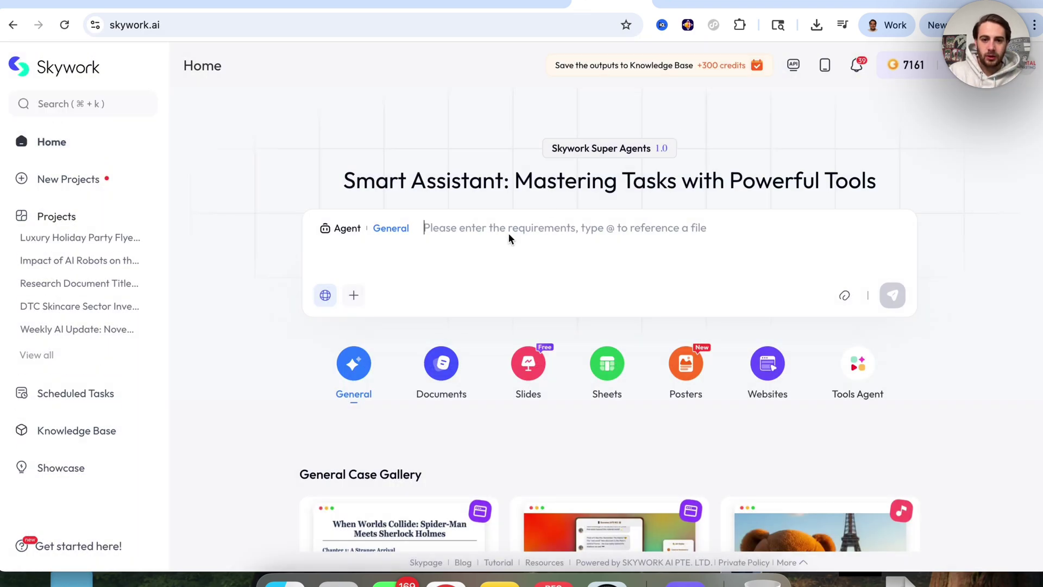
click(697, 375)
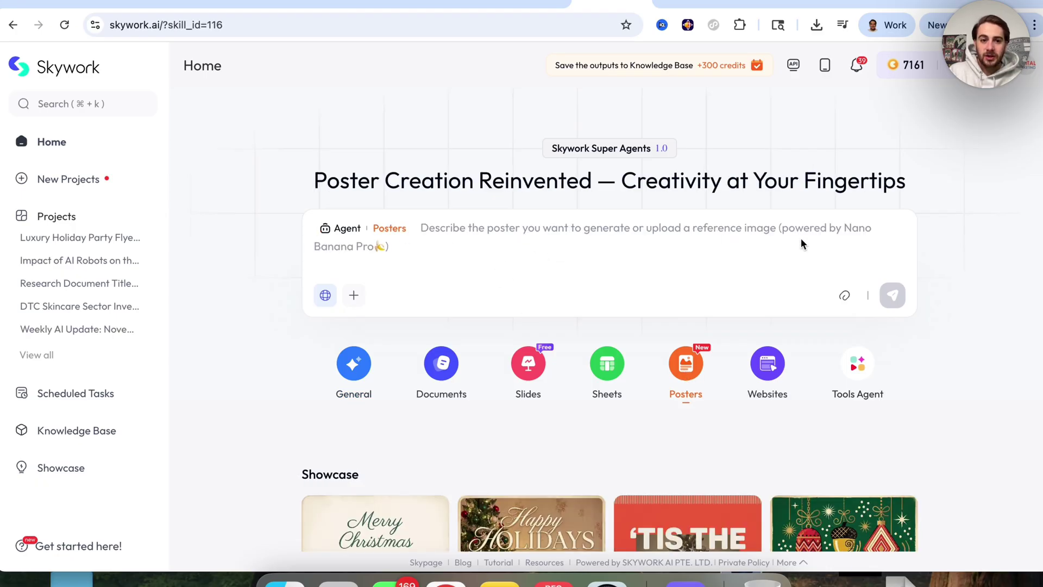
click(432, 245)
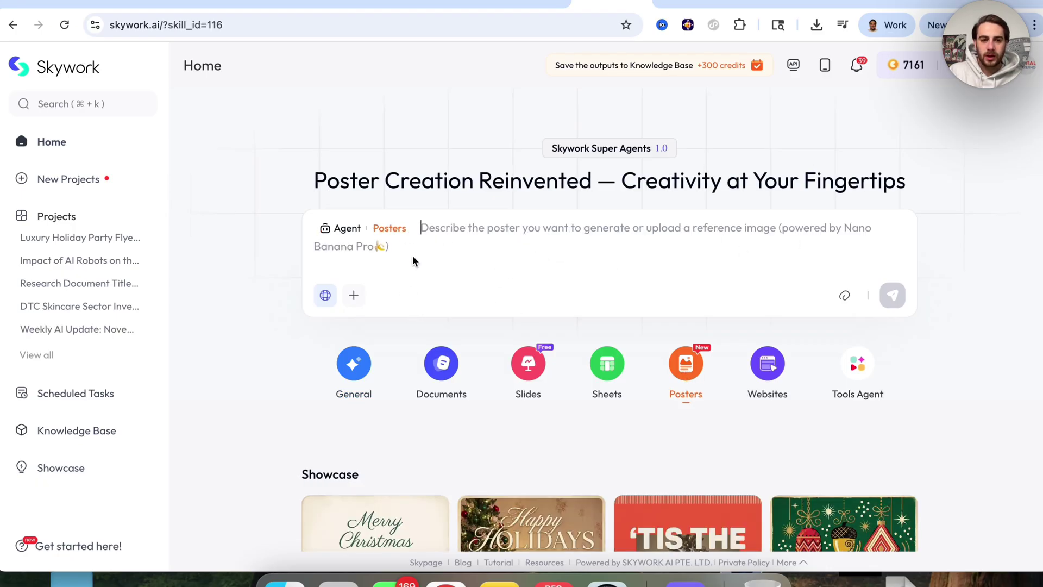
Step: Examine the web search setting and the preset prompts option of the poster request
click(328, 298)
click(328, 300)
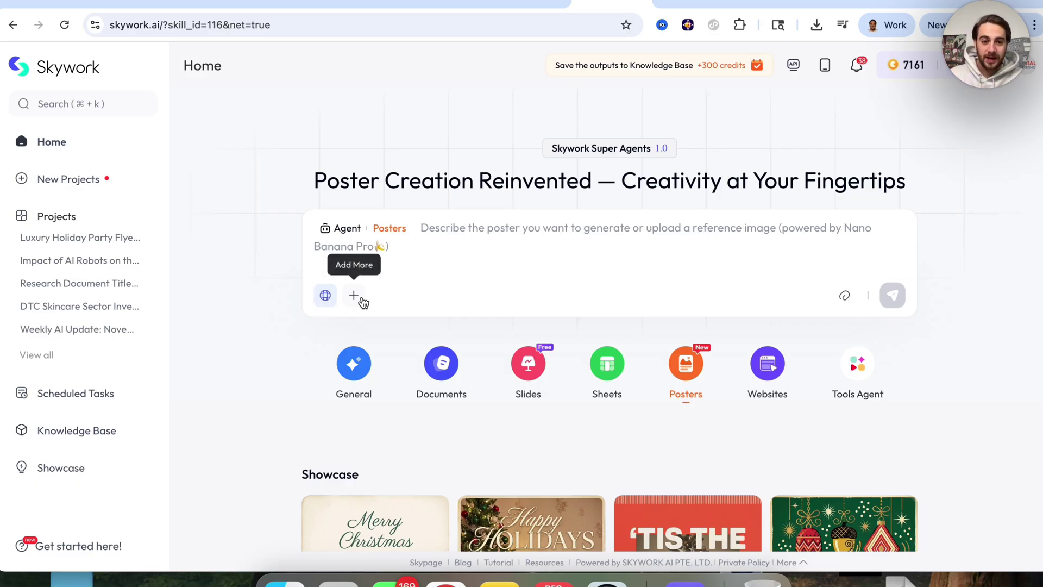
click(355, 297)
mouse_move(444, 329)
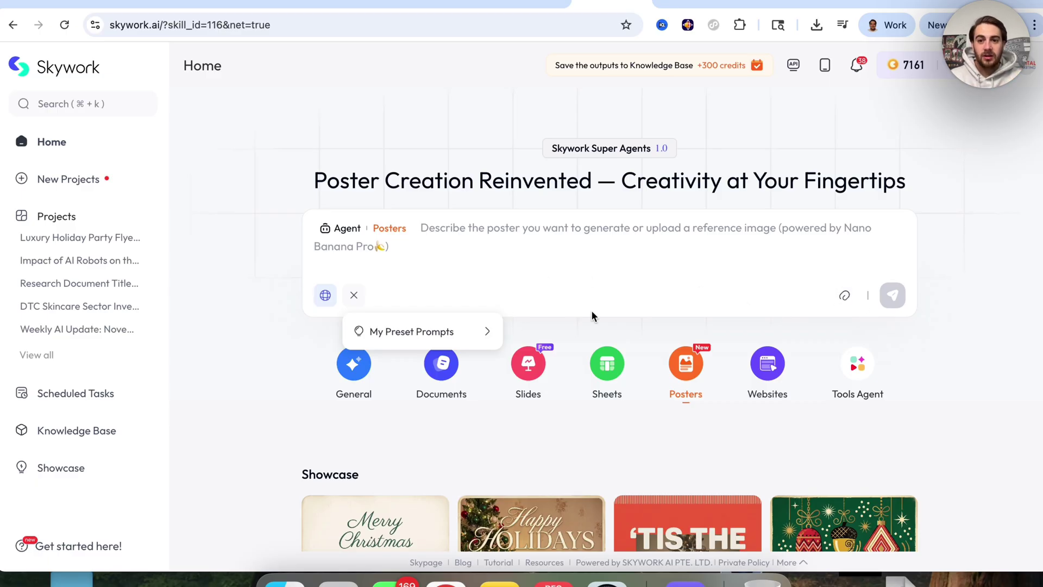
click(353, 296)
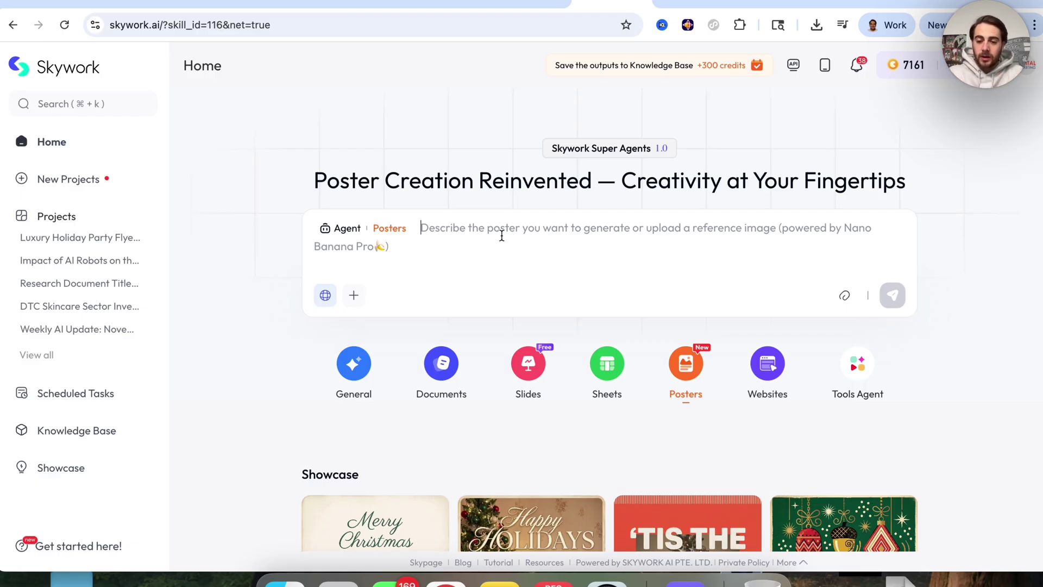
Step: Submit the poster prompt "Research the top 5 crypto coins right now and make an infographic that displays the price and the coin"
text(Research t)
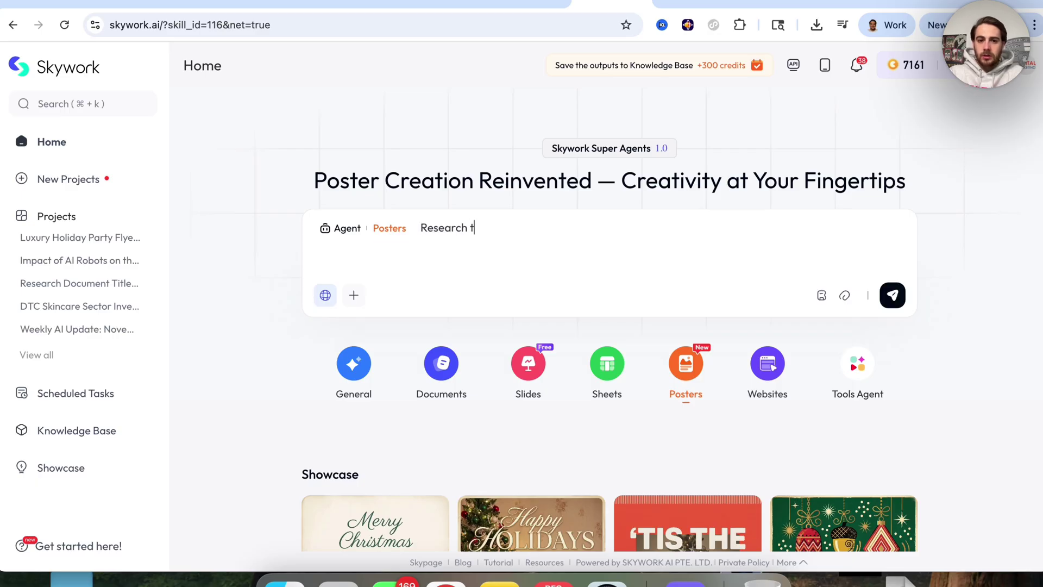
text(he top 5 cryp)
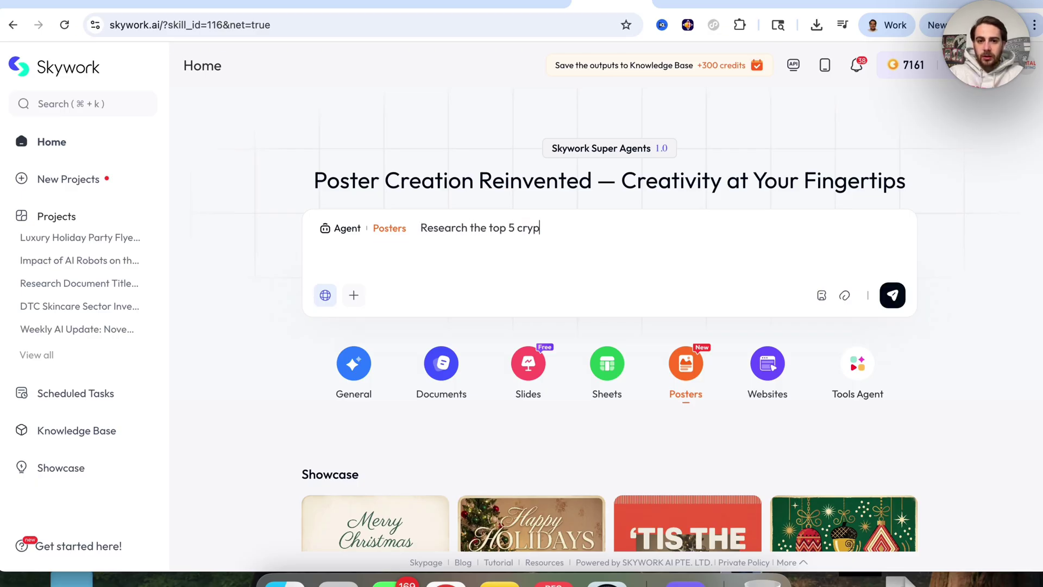
text(to coins right no)
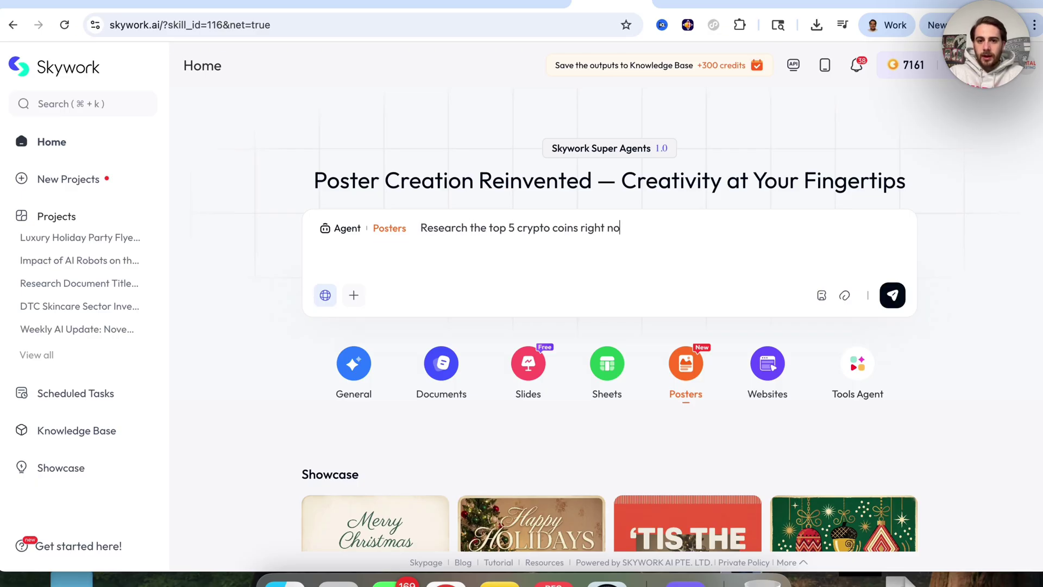
text(w and am)
key(BackSpace)
key(BackSpace)
text(make an infographic that displays)
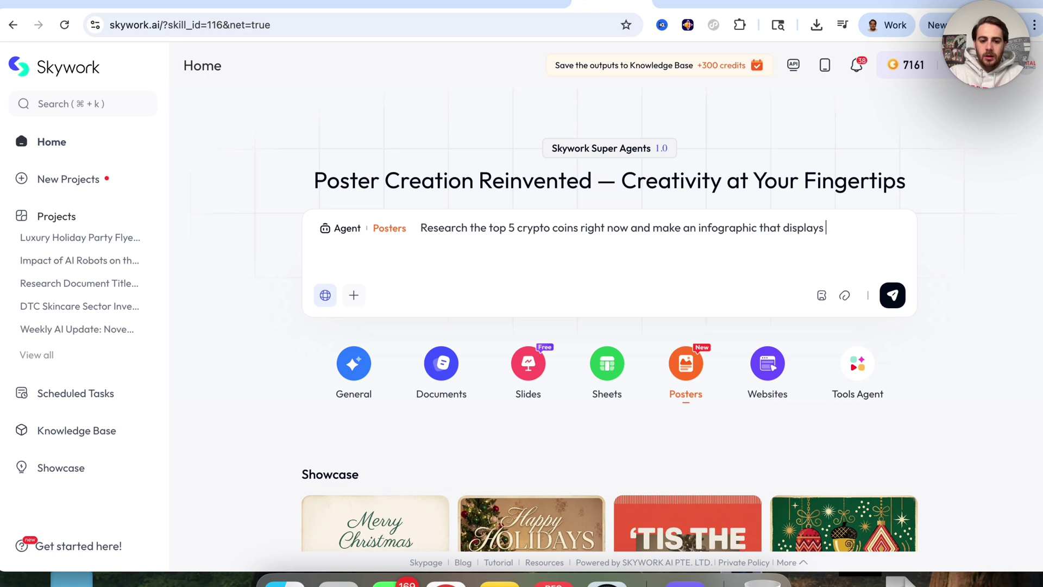
text( the price and the coin)
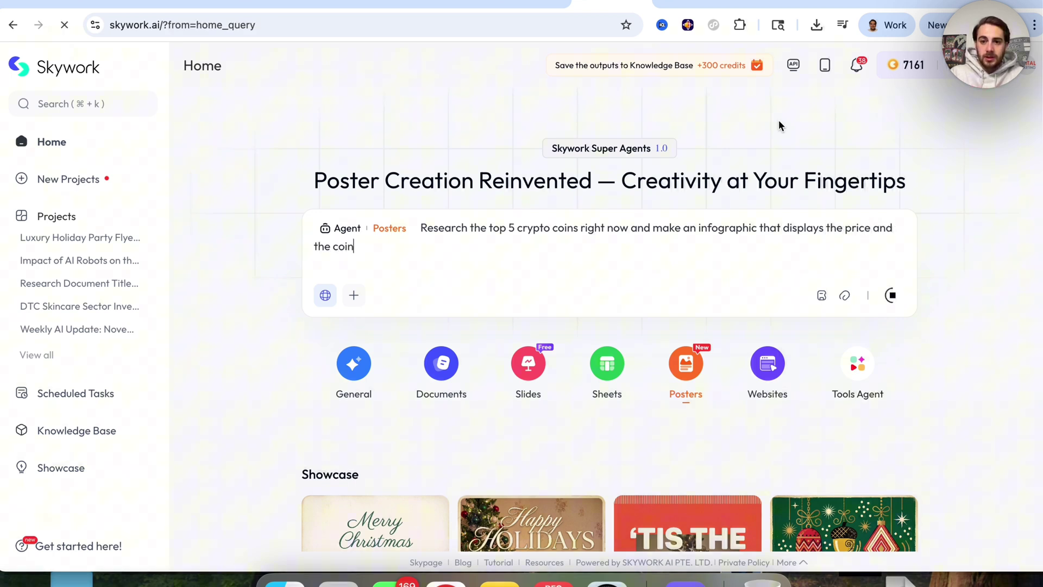
key(Return)
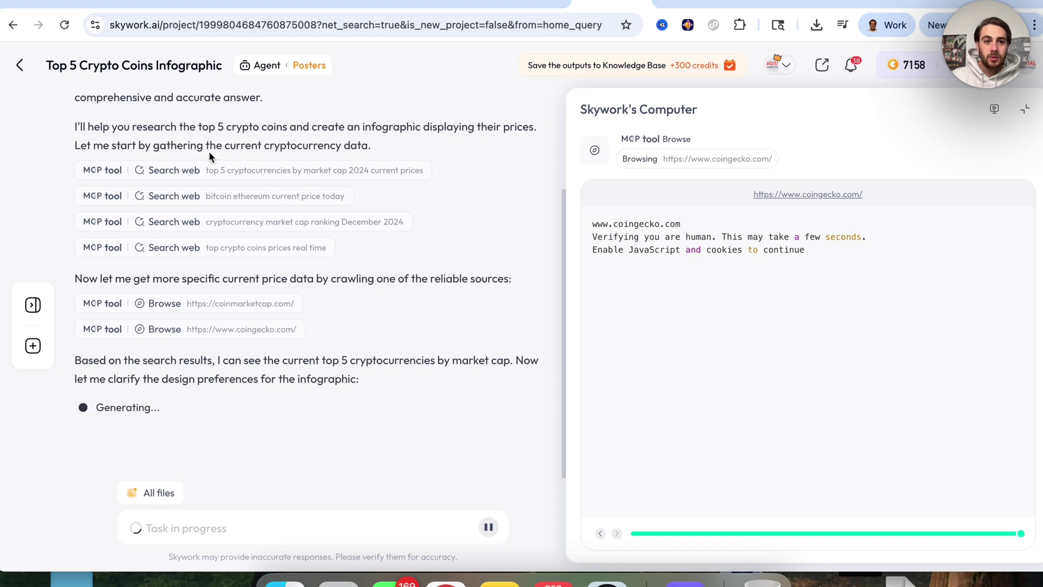
Step: Review the agent's web searches and the price sources it browsed for the top crypto coins
drag(104, 145, 372, 157)
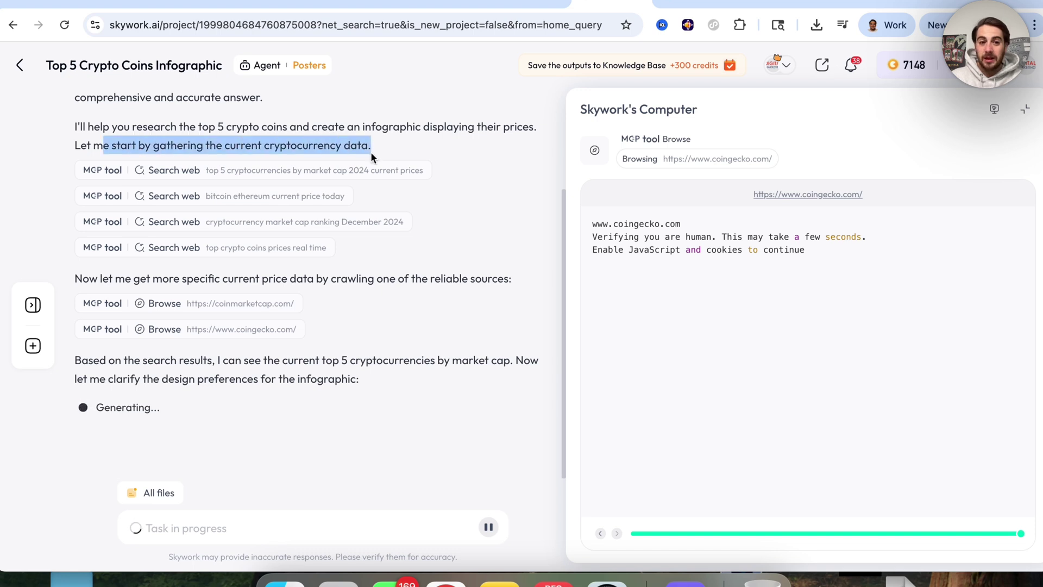
click(136, 275)
drag(104, 276, 412, 285)
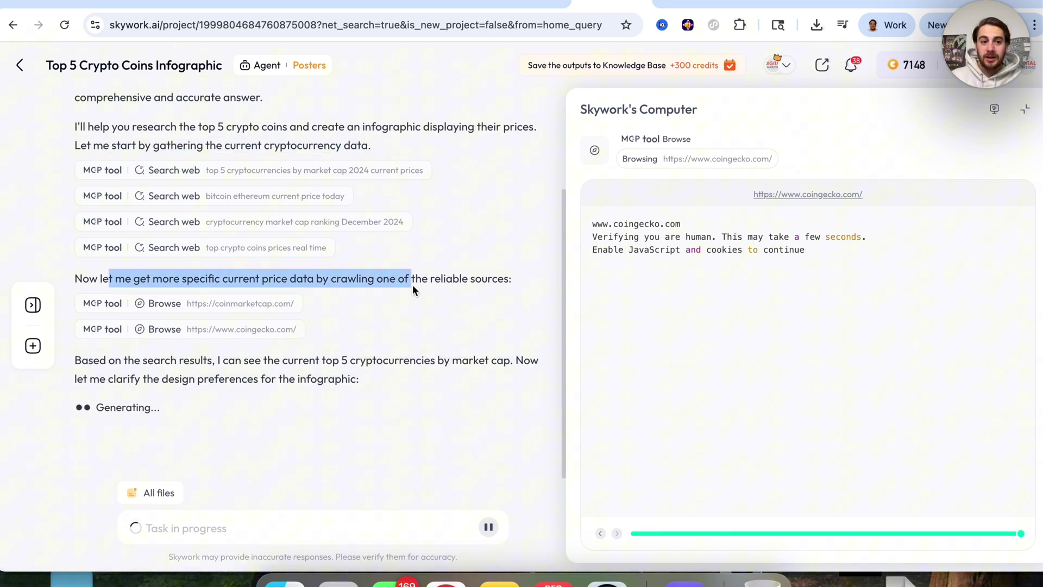
click(217, 273)
drag(186, 273, 360, 278)
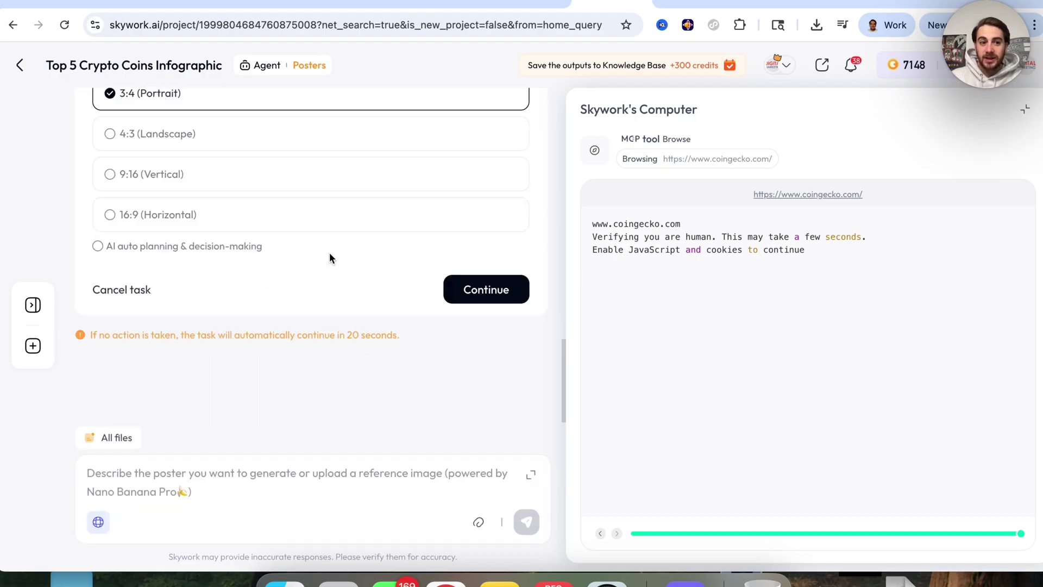
scroll(329, 252, up, 10)
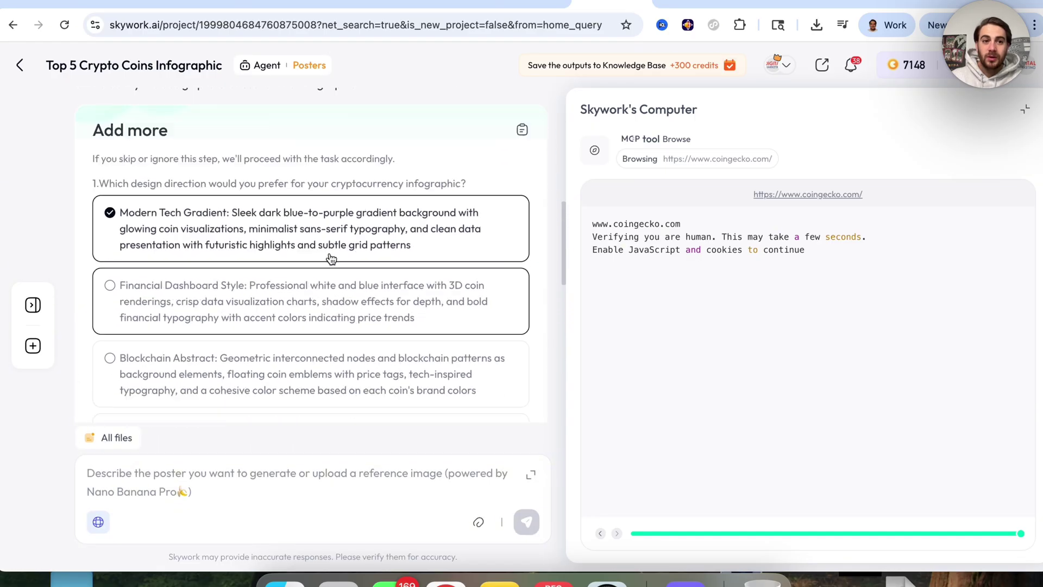
scroll(329, 256, up, 6)
scroll(329, 255, down, 3)
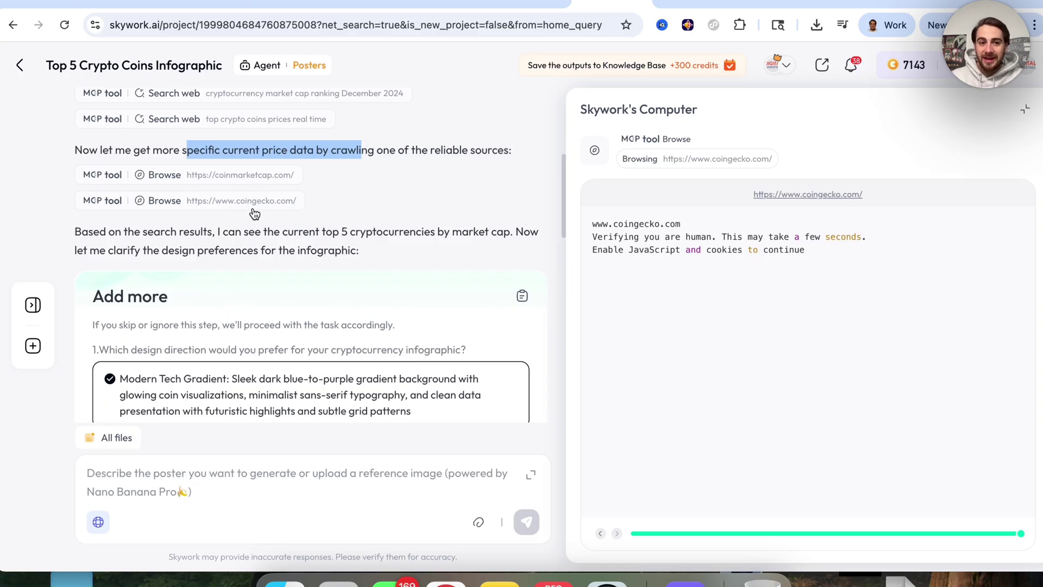
scroll(250, 209, down, 3)
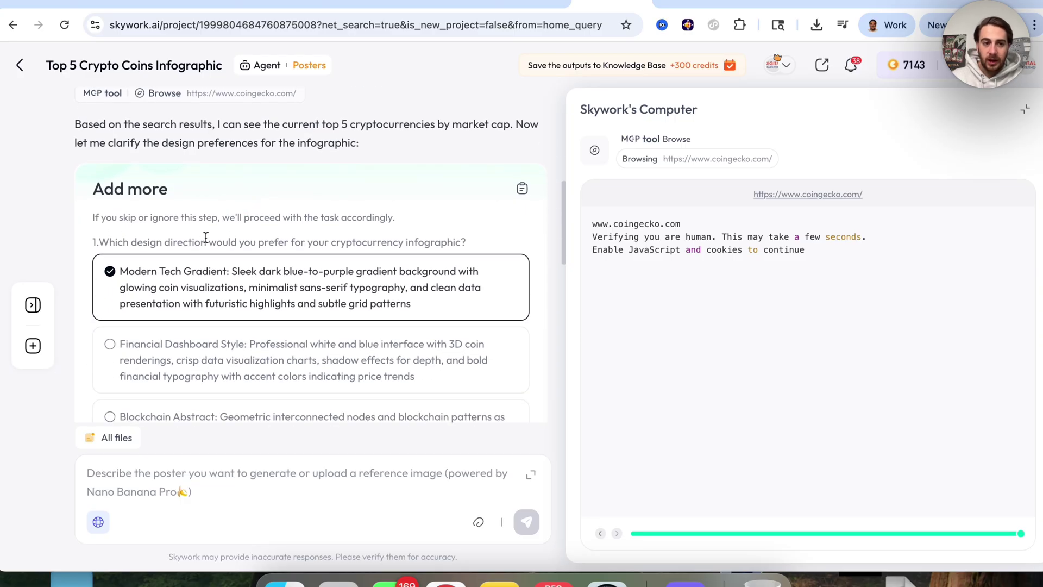
Step: Choose the Financial Dashboard Style as the design direction for the cryptocurrency infographic
scroll(205, 239, down, 3)
click(122, 263)
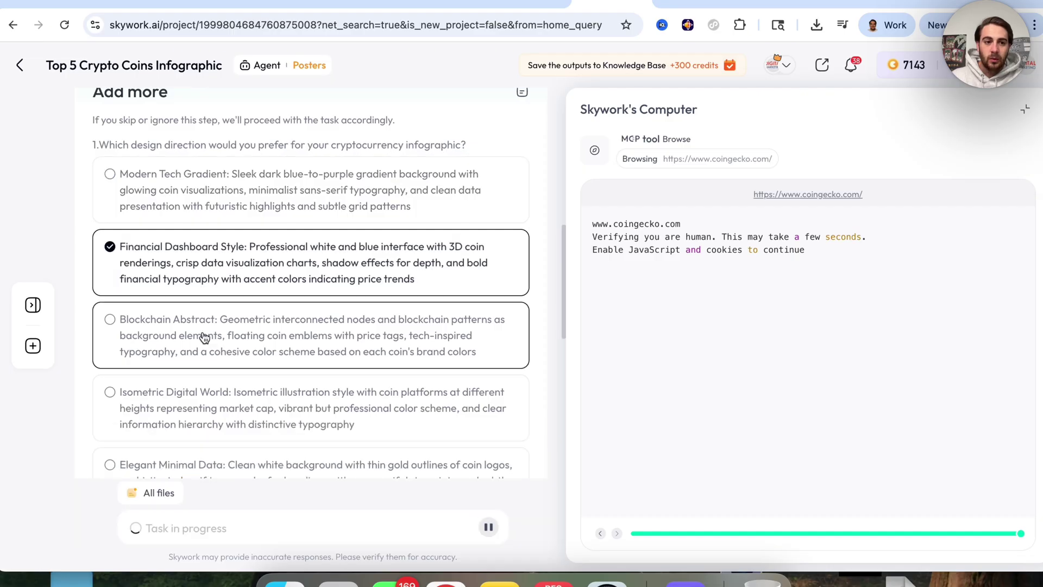
scroll(204, 337, down, 2)
scroll(193, 287, down, 2)
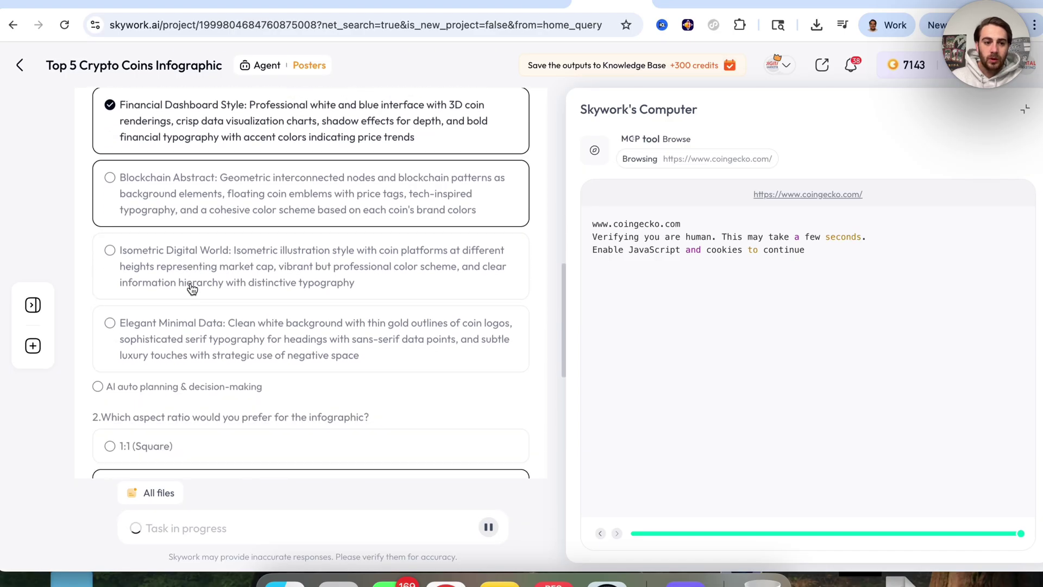
scroll(250, 170, up, 4)
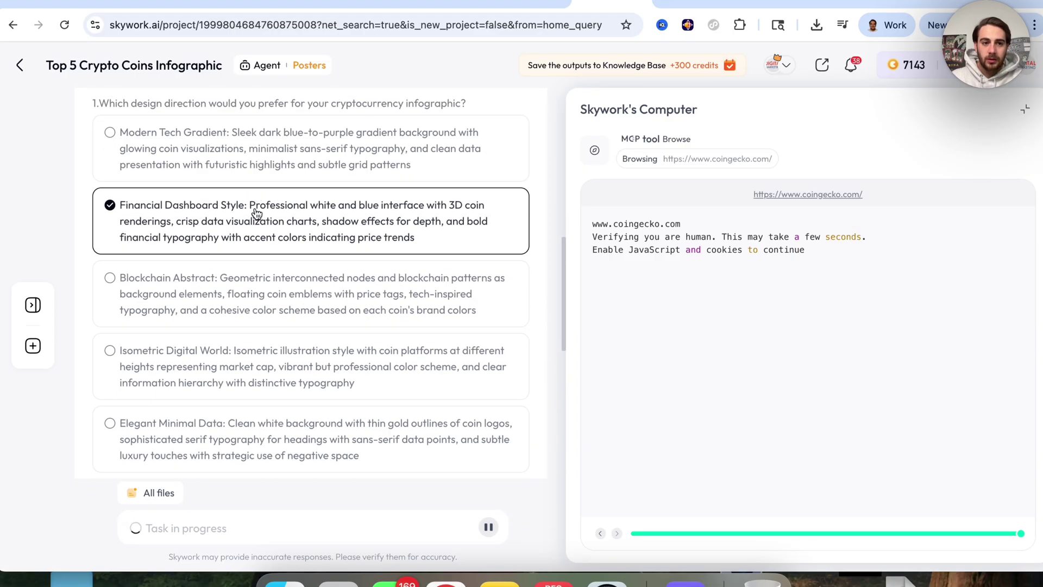
Step: Set the infographic's aspect ratio to 1:1 (Square) and let the task continue
scroll(271, 293, down, 8)
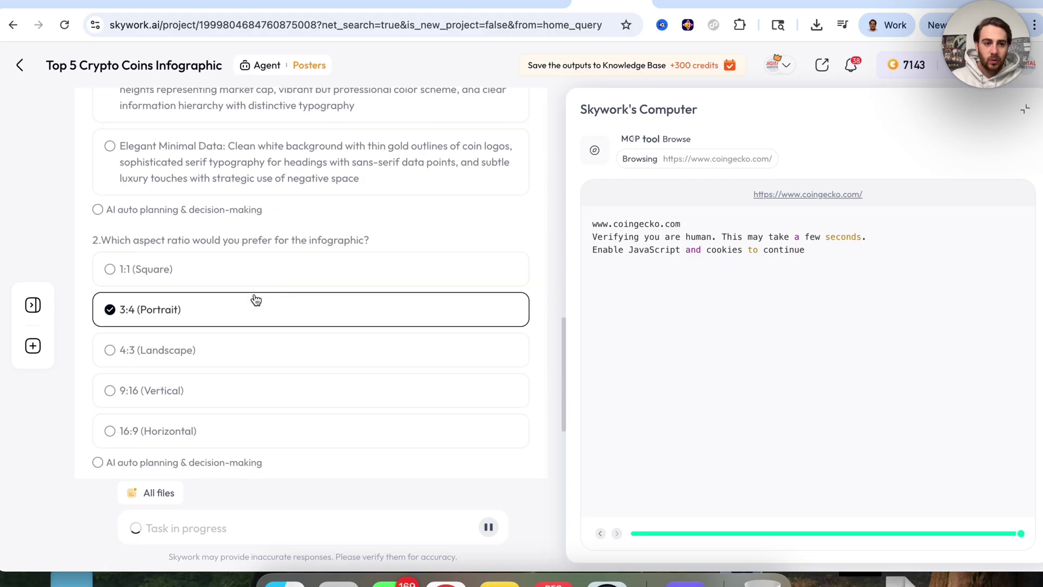
click(220, 272)
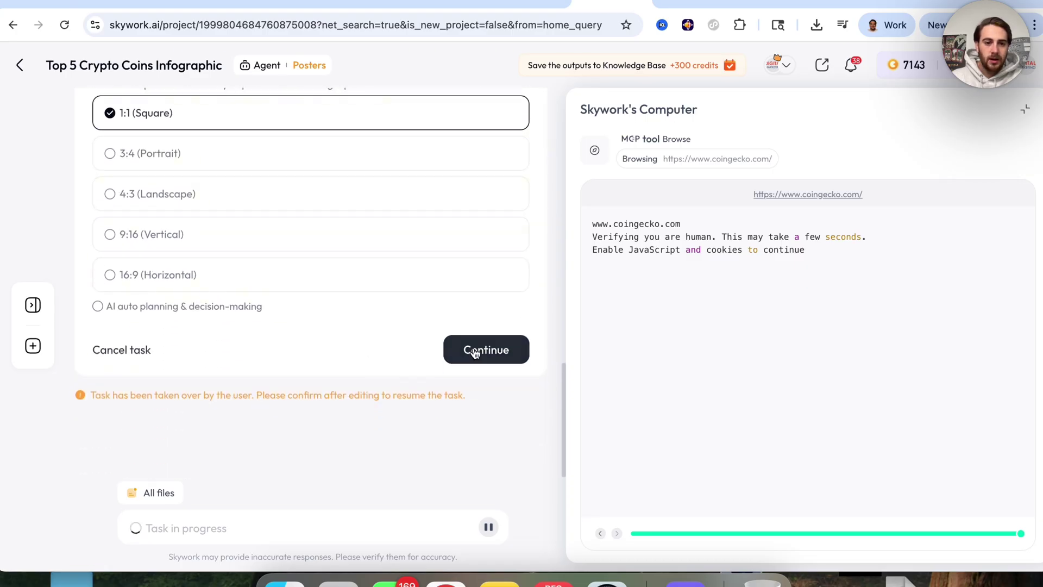
click(474, 351)
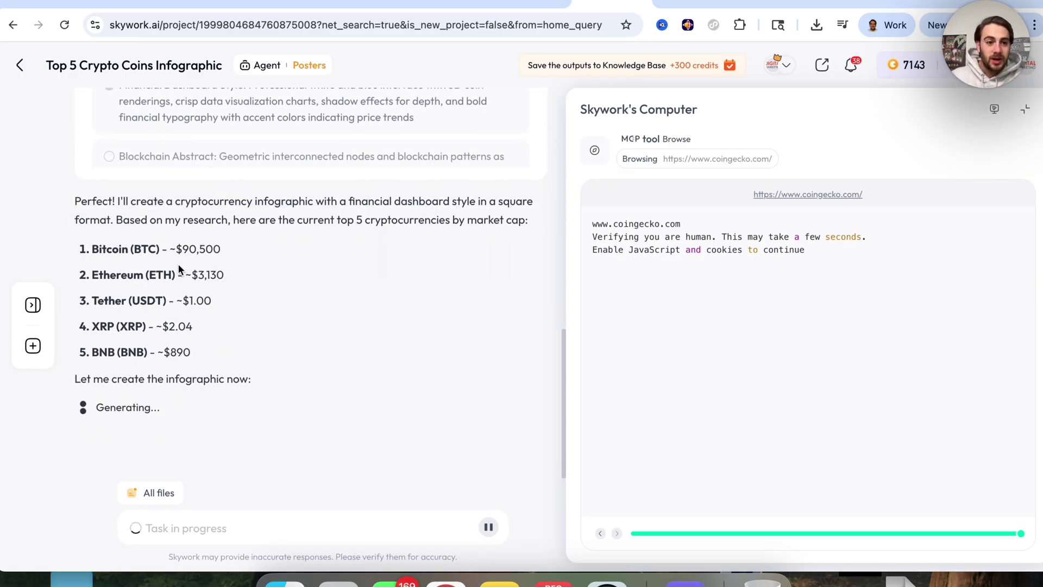
Step: Review the five listed coin prices and the sharing options of the generated infographic
drag(86, 249, 206, 362)
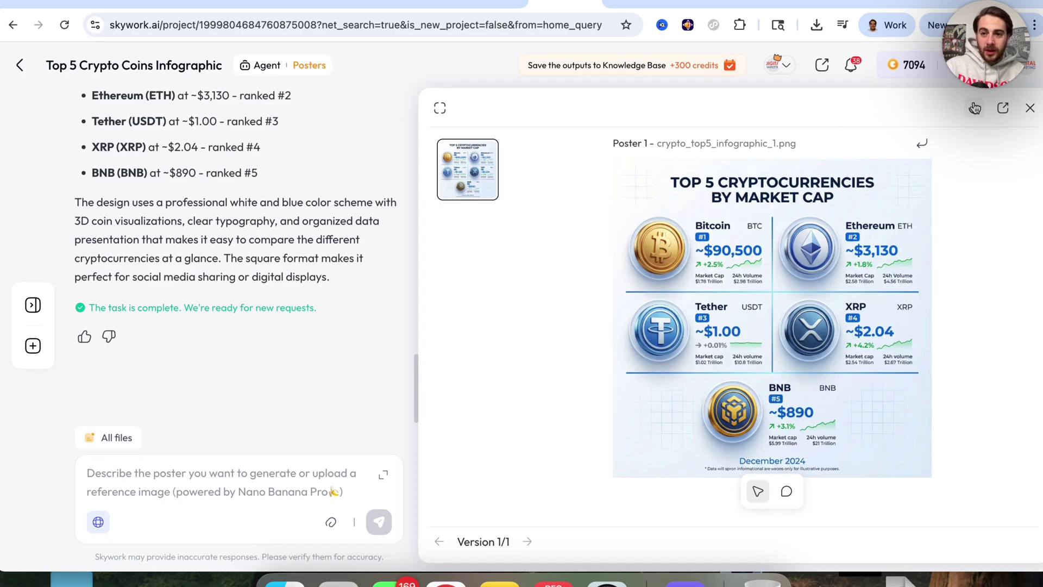
click(1003, 109)
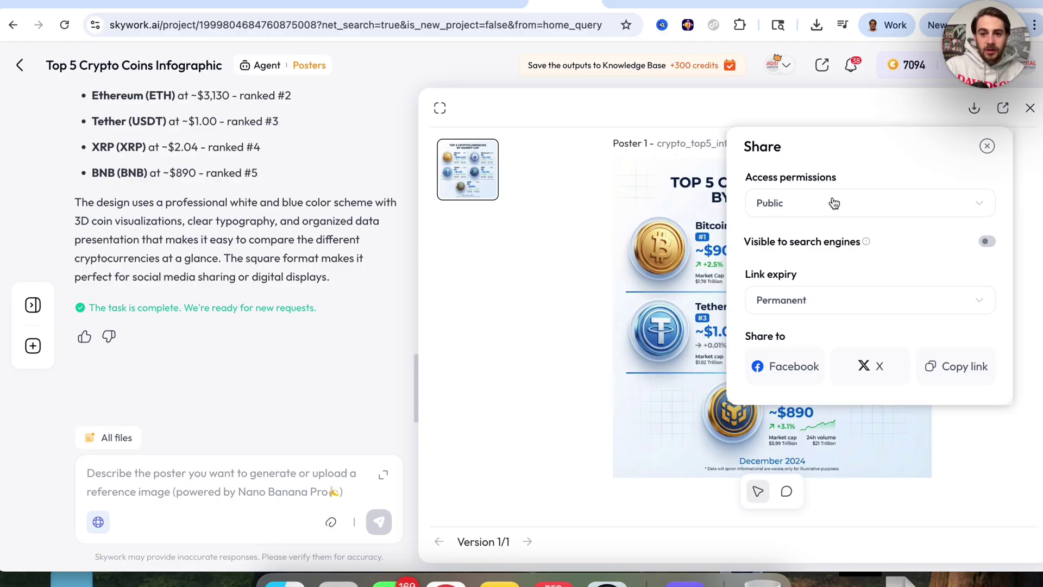
click(539, 216)
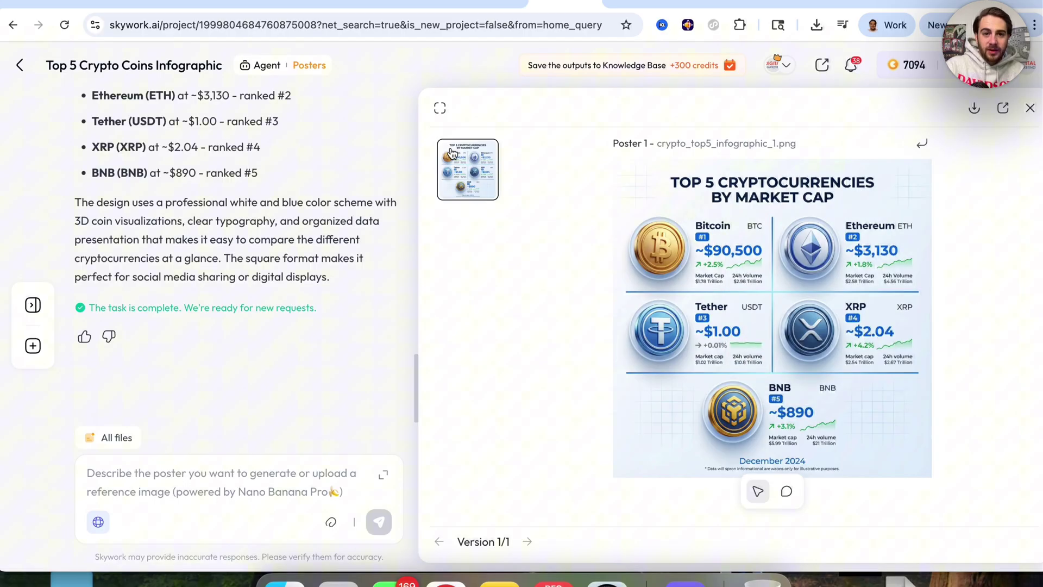
Step: View the infographic full screen and attach a chat comment to the "December 2024" date at its lower edge
click(439, 110)
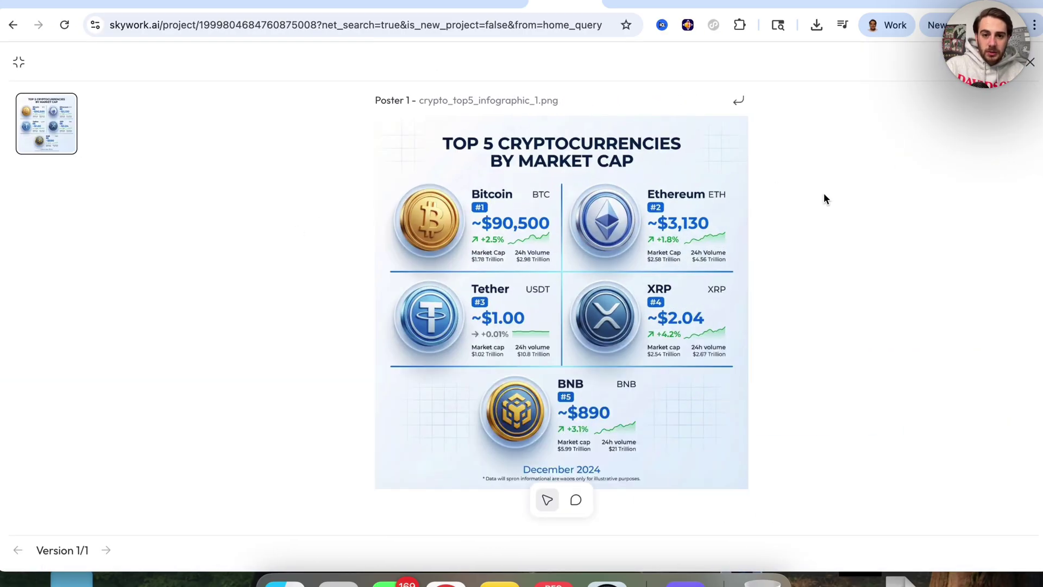
click(574, 500)
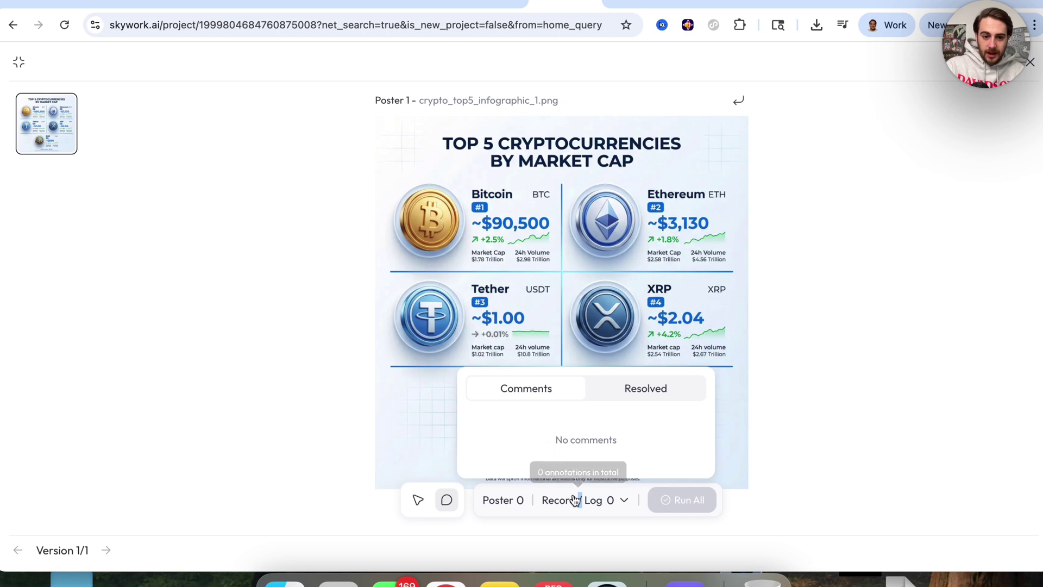
click(450, 429)
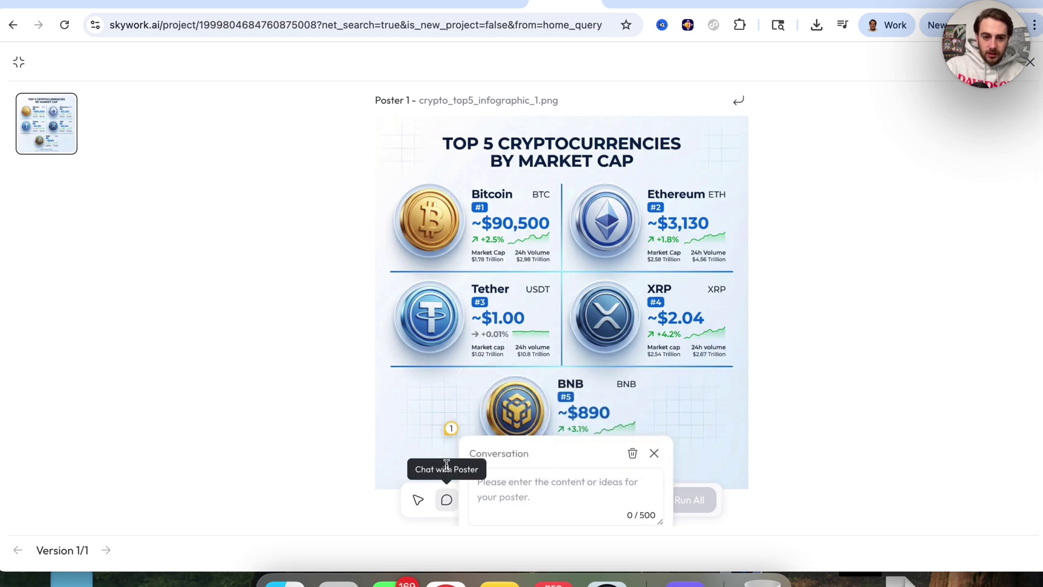
click(654, 454)
scroll(565, 429, down, 2)
click(600, 390)
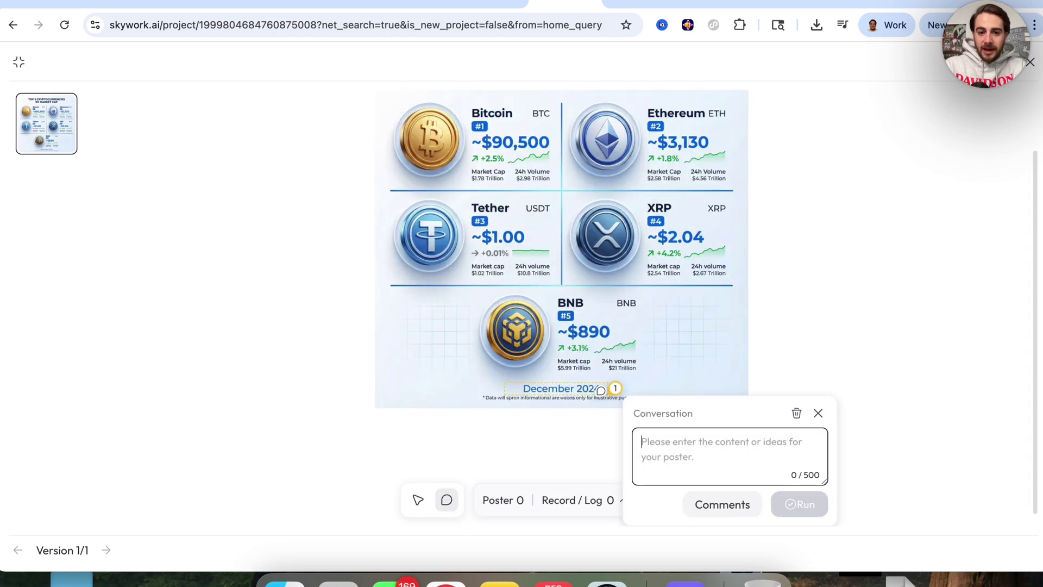
Step: Enter the edit request Make this " December 2025" for the selected date and run it
text(Dece)
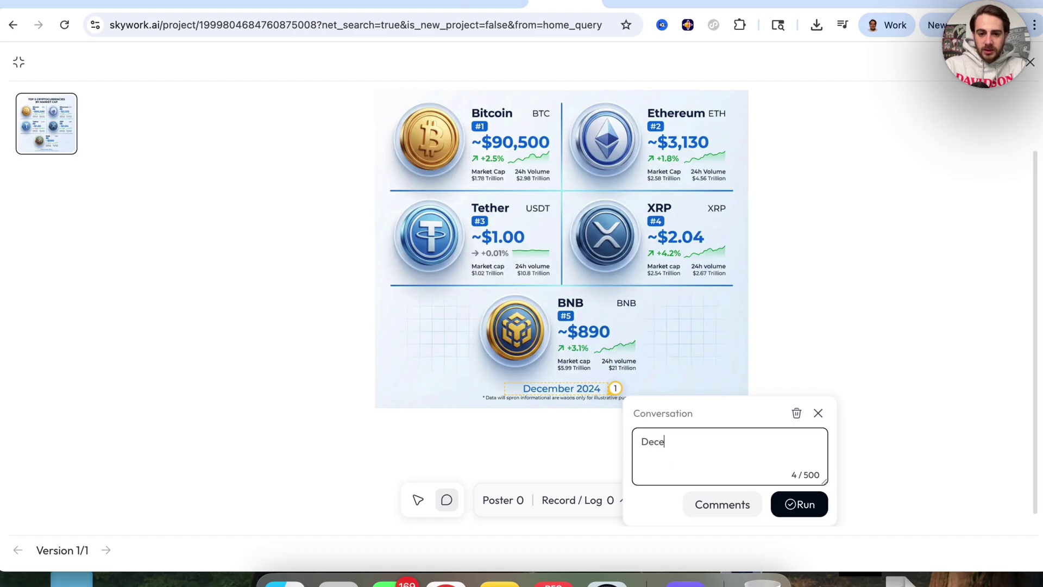
key(ctrl+a)
text(Make this ")
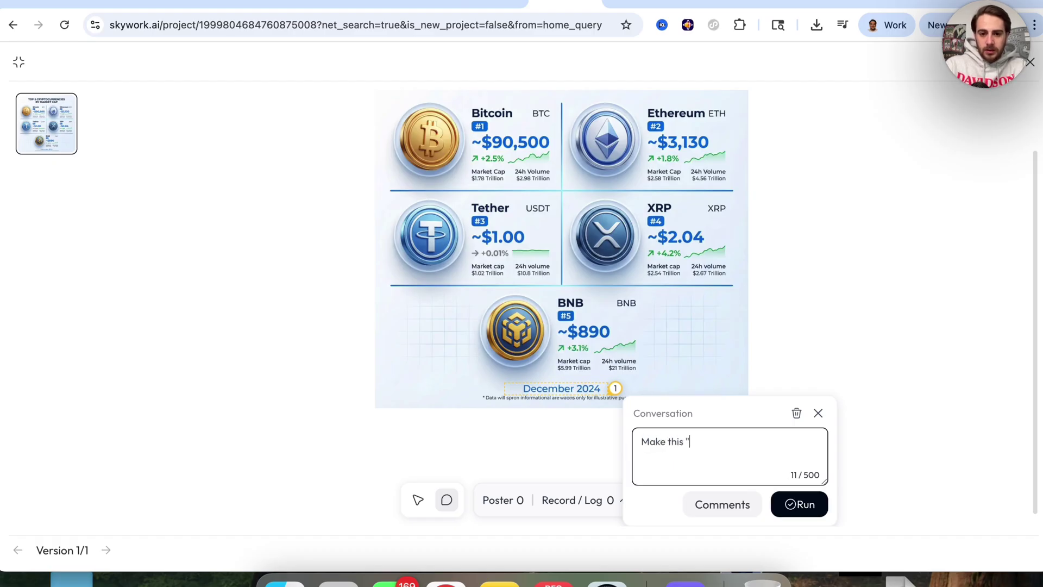
text( December 22)
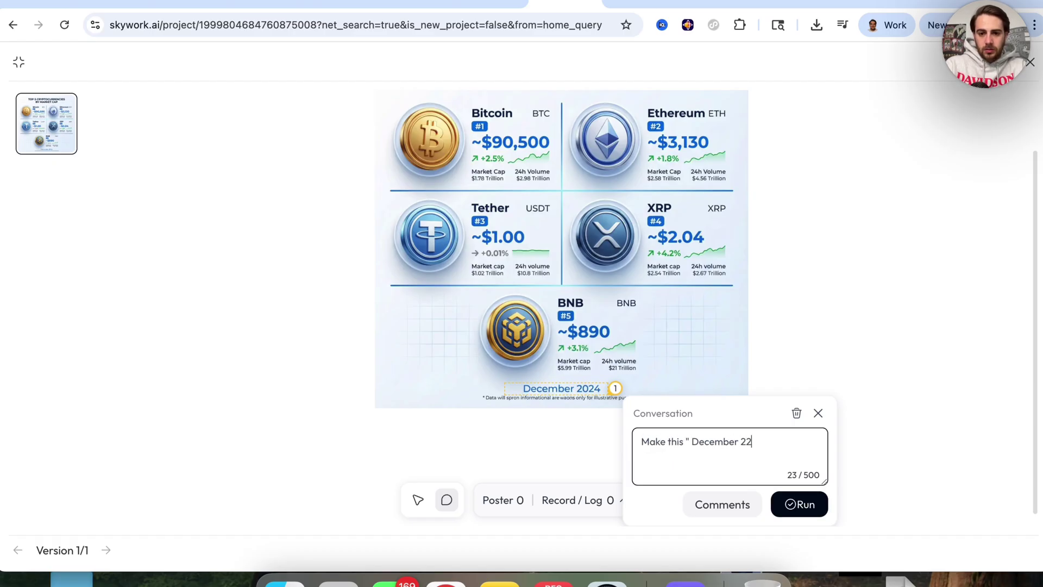
key(BackSpace)
text(025")
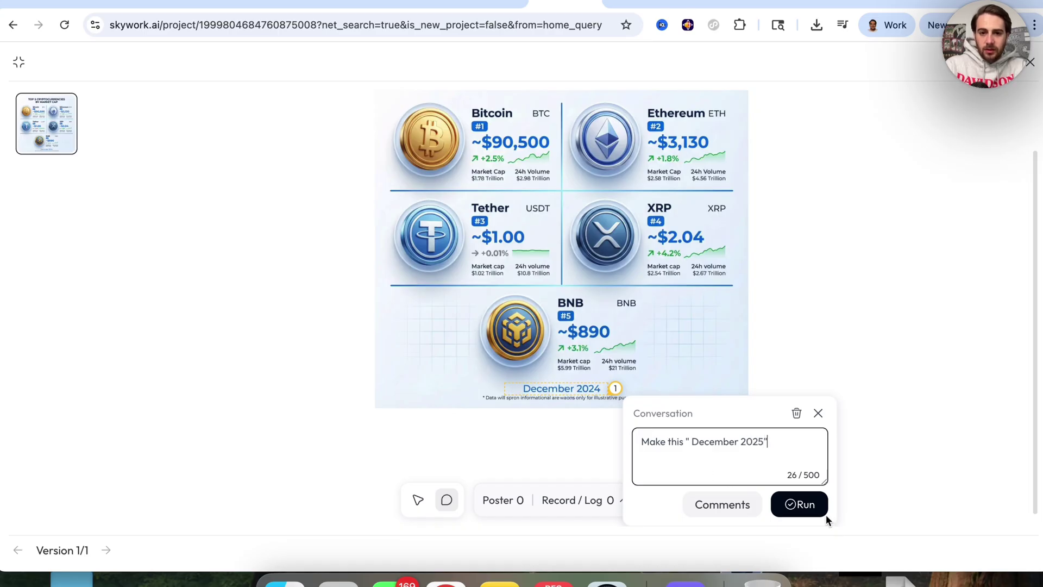
click(809, 505)
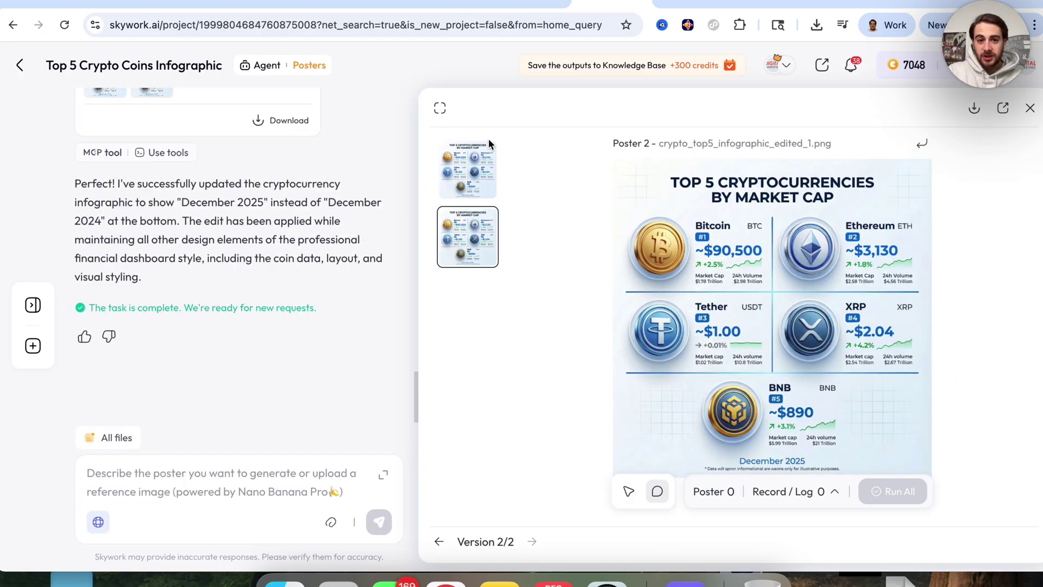
Step: Compare the original infographic with its edited version
click(473, 180)
click(477, 240)
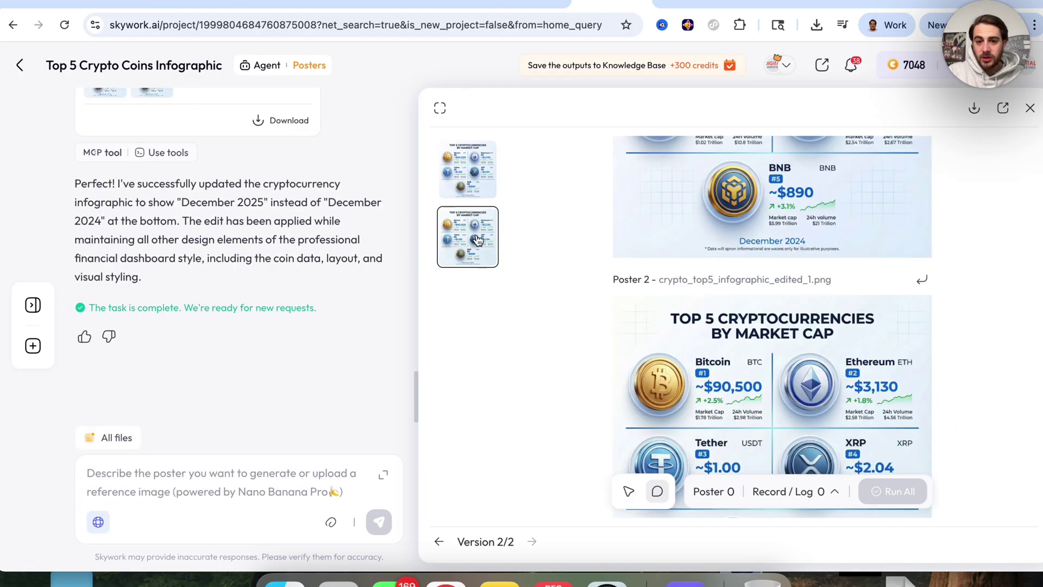
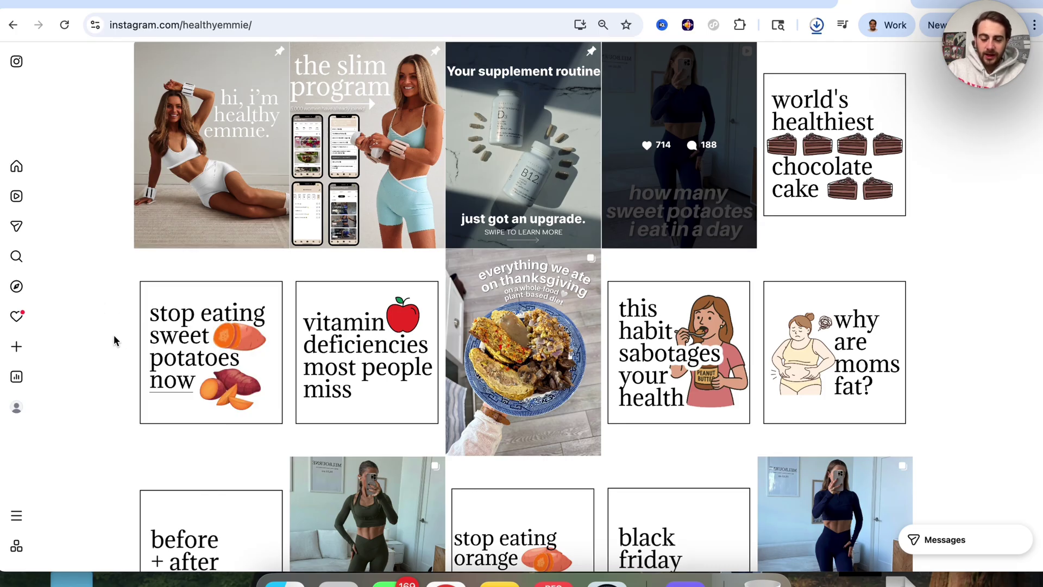
Step: Capture a screenshot of the "stop eating sweet potatoes now" post in the Instagram profile grid
scroll(115, 340, down, 1)
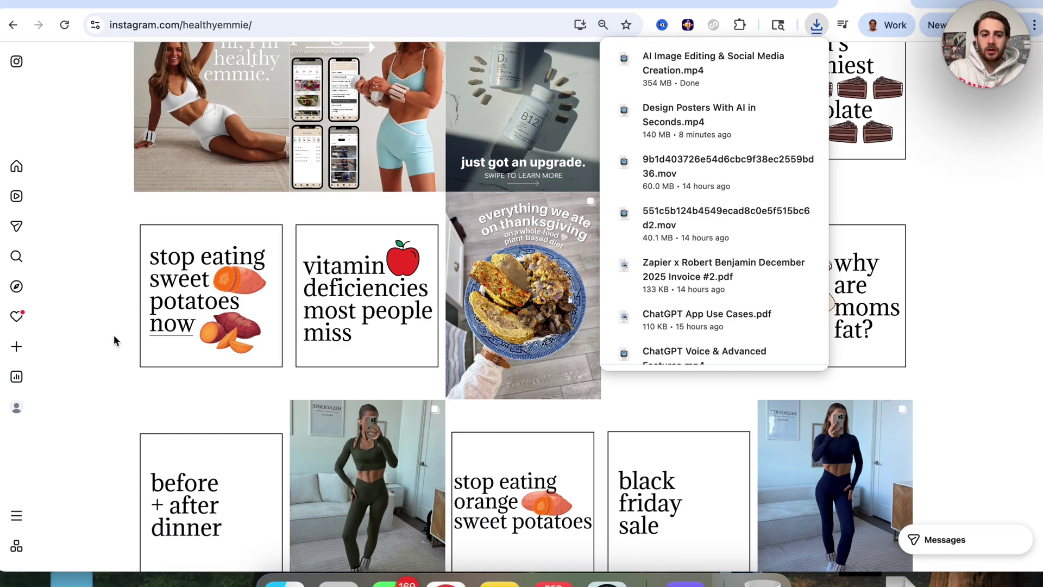
key(super+shift+4)
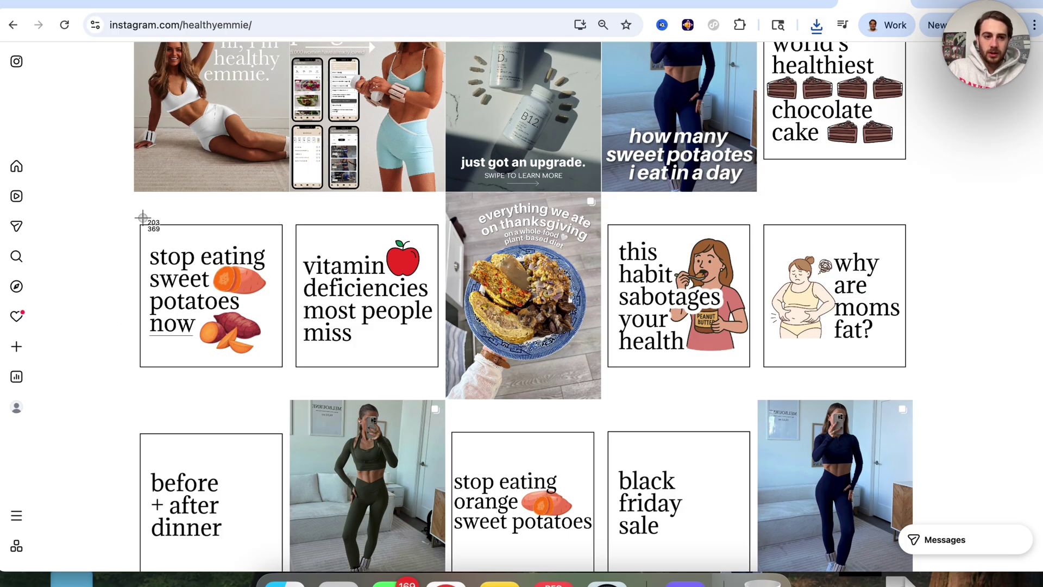
drag(134, 200, 290, 391)
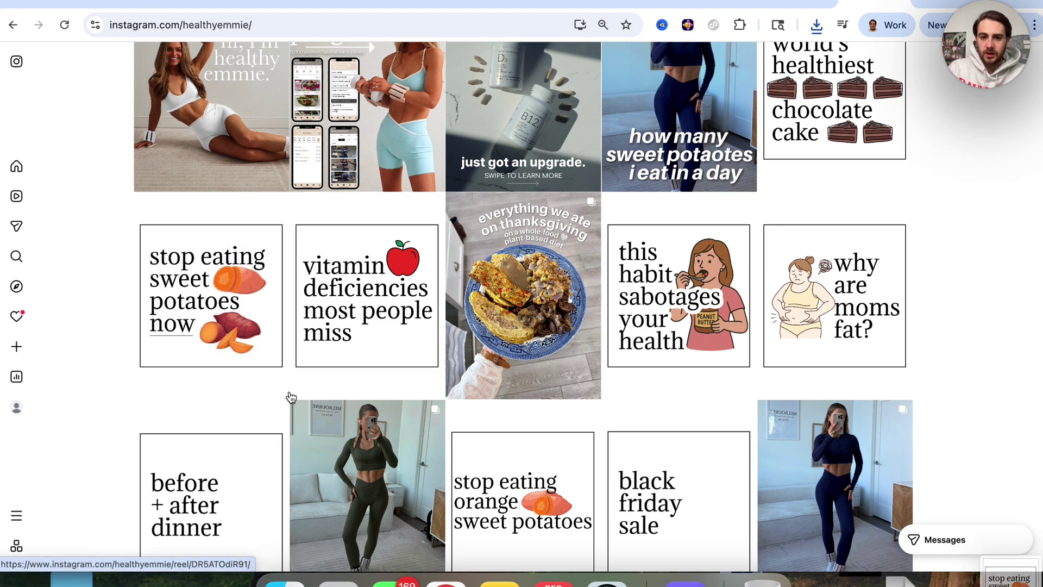
Step: Switch back to Skywork, return to its home page and choose the Posters agent for another project
click(559, 2)
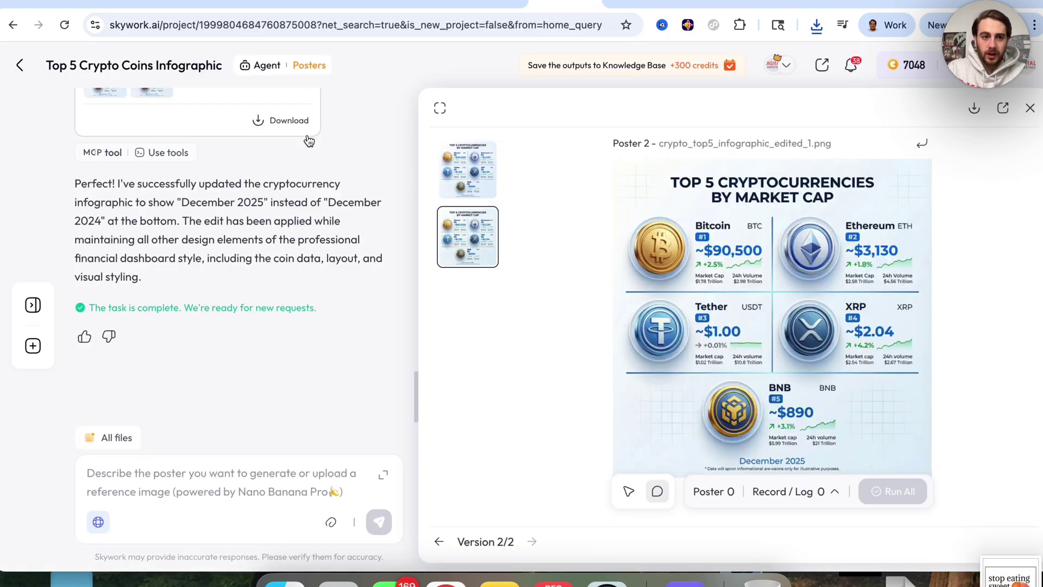
click(19, 65)
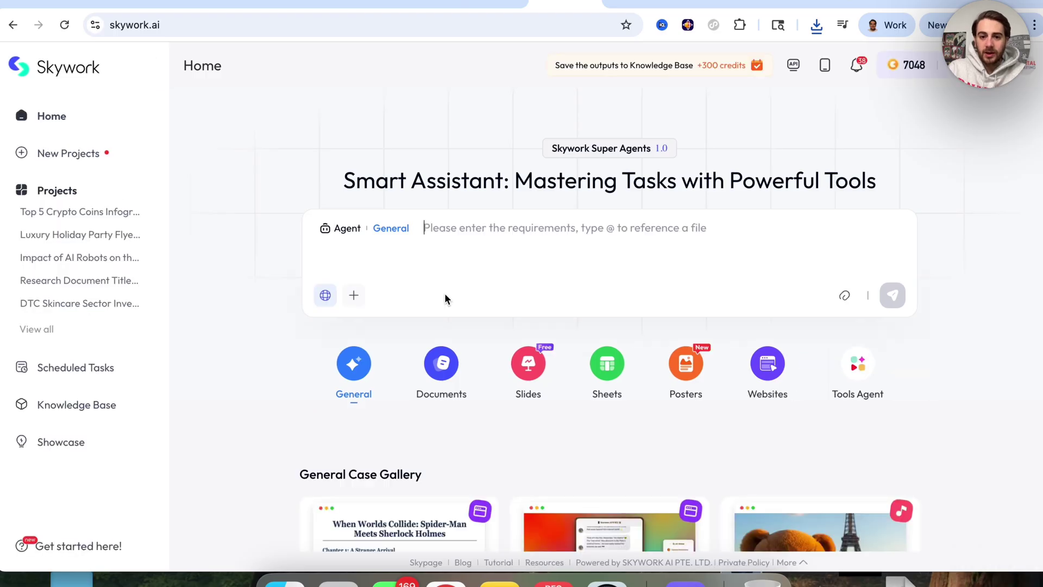
click(689, 367)
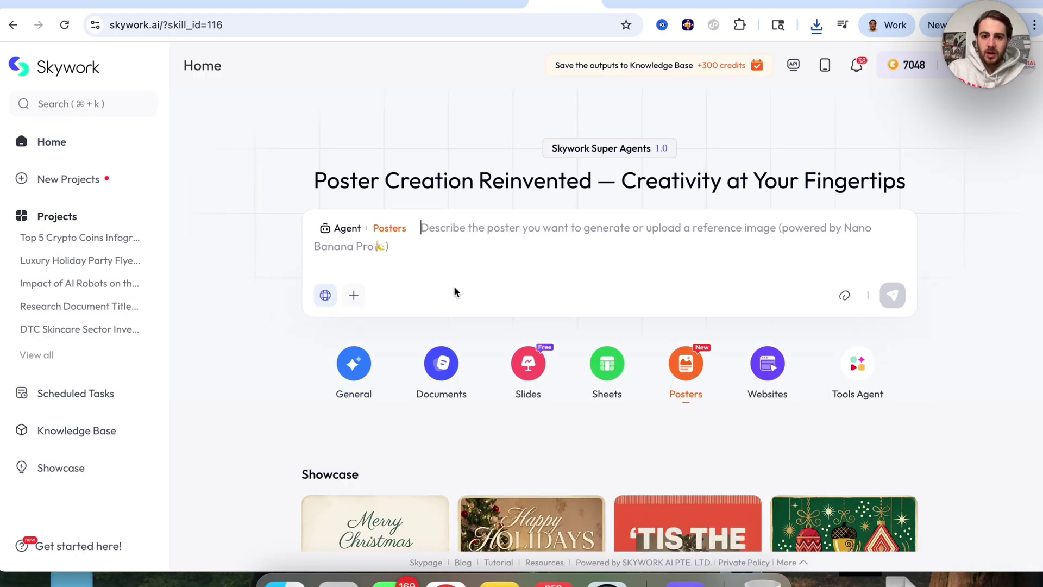
Step: Upload Screenshot 2025-12-13 at 6.37.35 AM from the recent local files as the poster's reference image
mouse_move(846, 296)
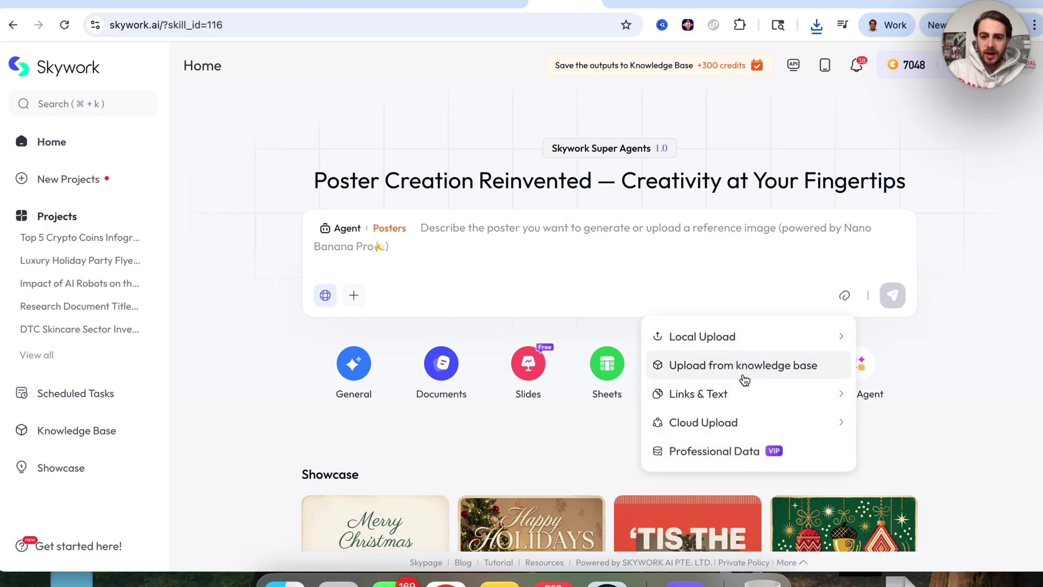
mouse_move(727, 336)
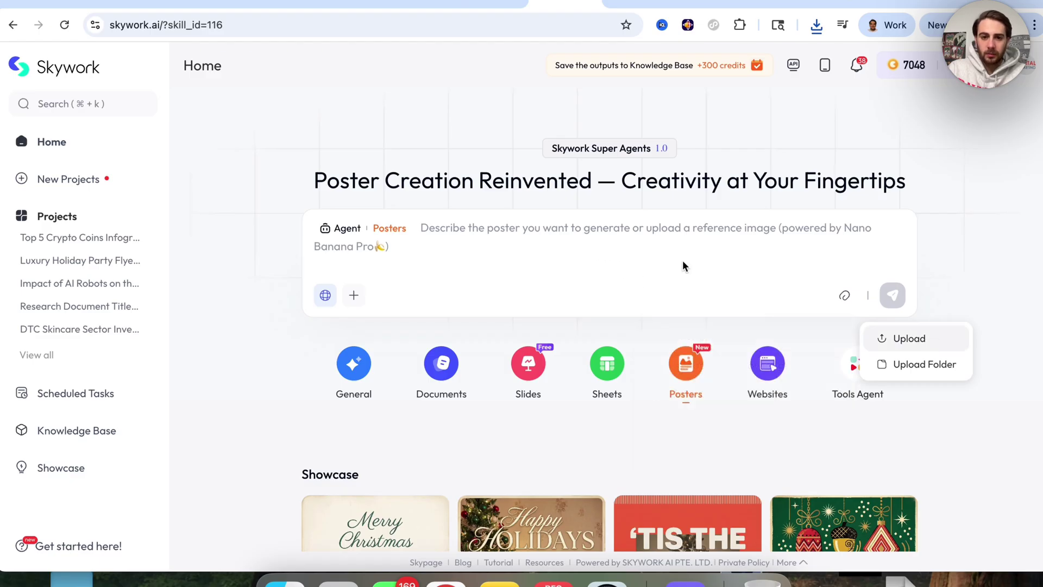
click(943, 341)
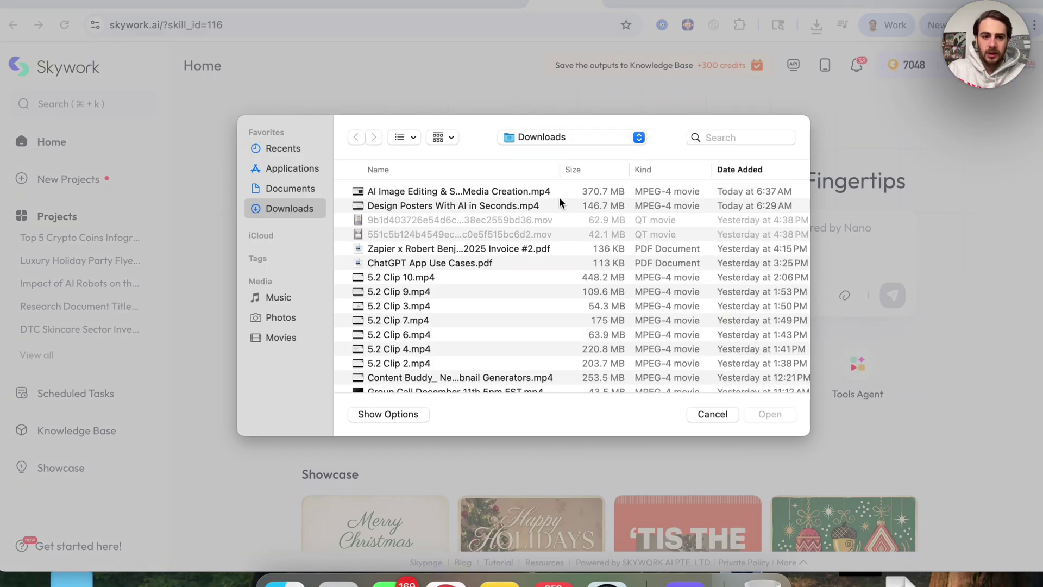
click(281, 150)
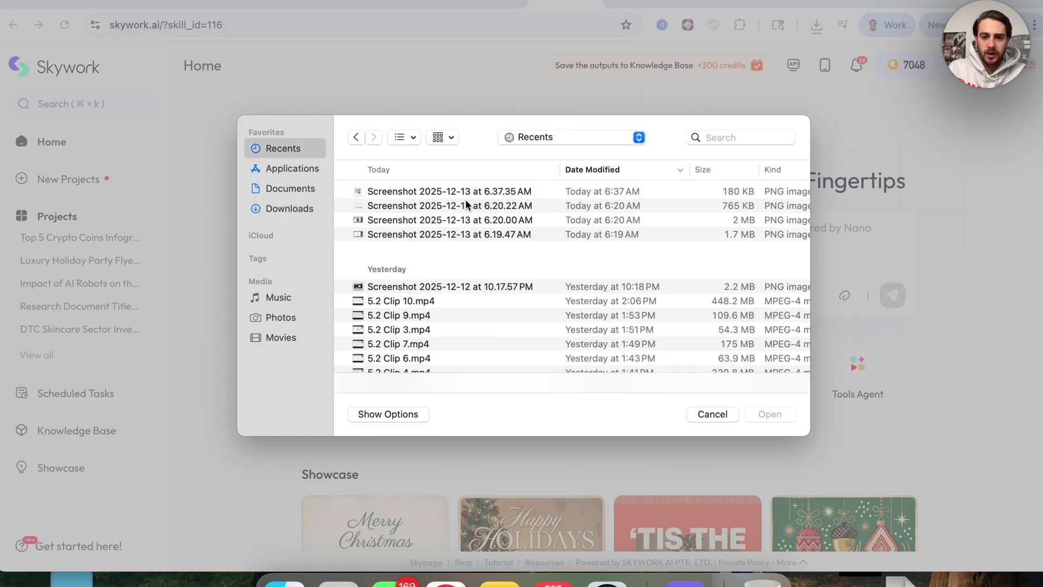
double_click(454, 192)
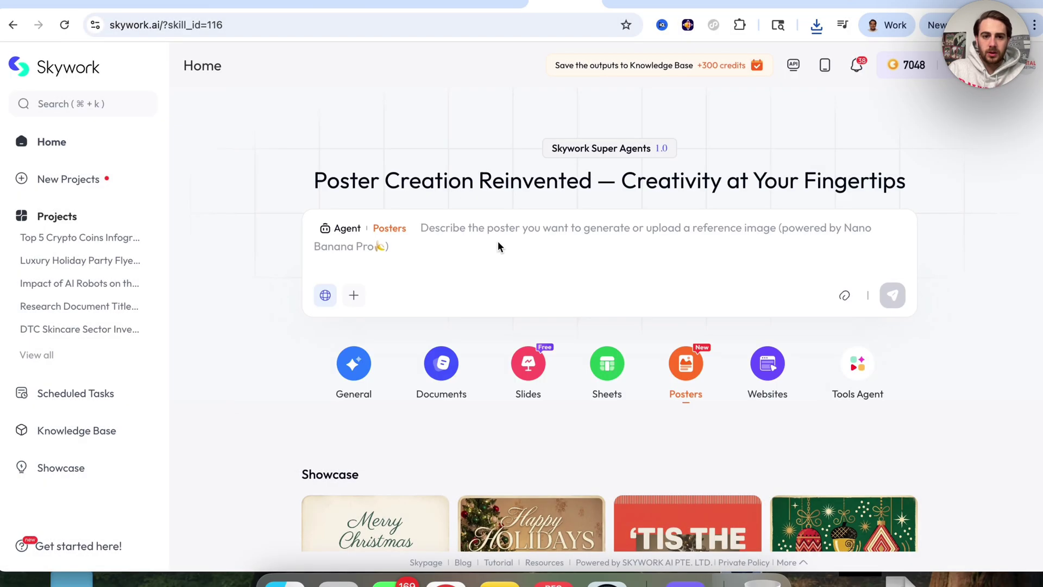
Step: Request a social media cover for Instagram in 9:16 format, in the reference's style, around "Stop eating Yellow Potatoes Now", and generate it
text(In)
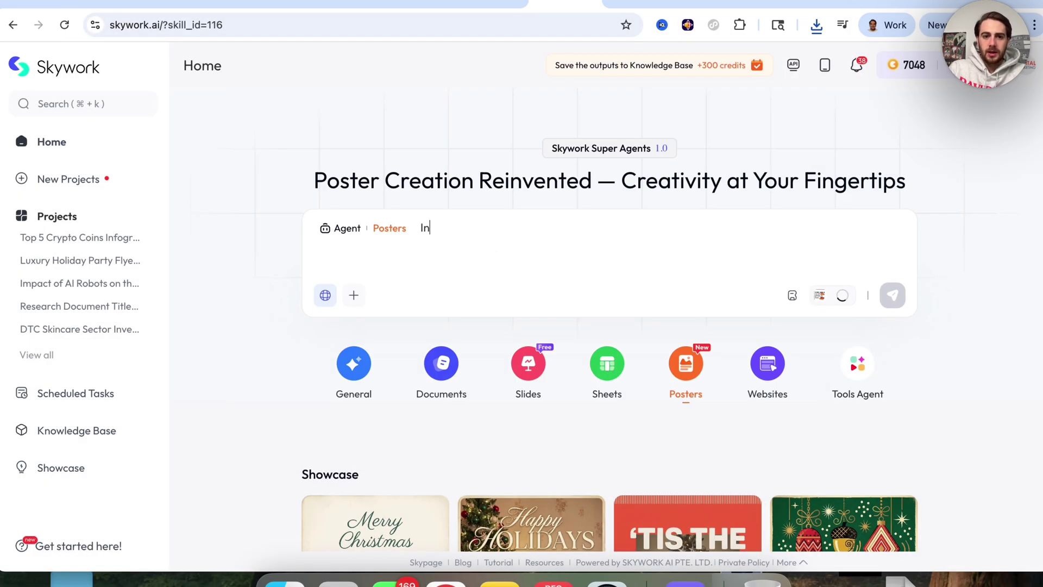
text( this style pleas)
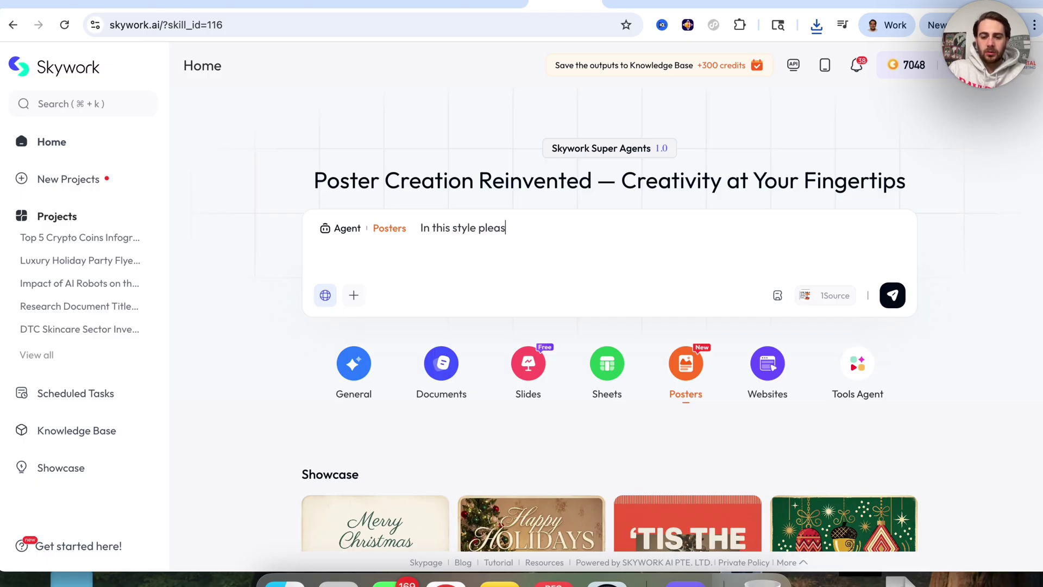
text(e create a social media cover for Instagram 9:16 format that)
text("Stop eating Yellow Potatoes Now")
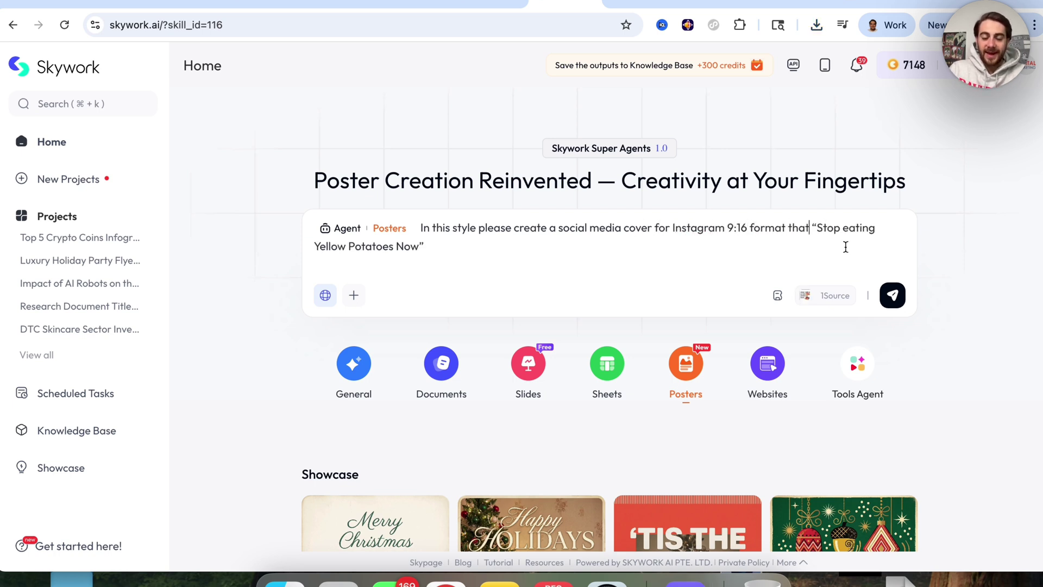
text(is around)
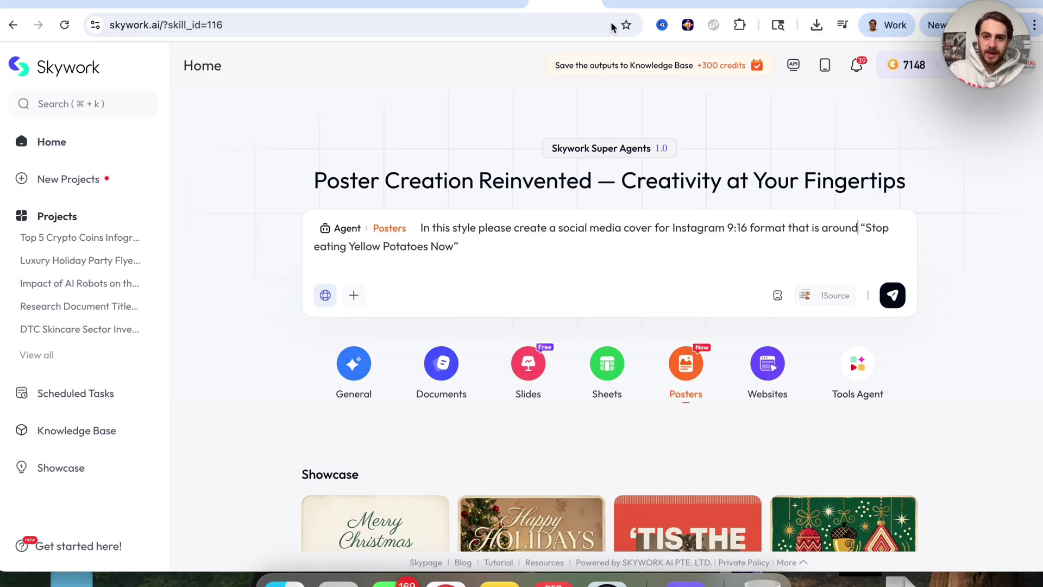
click(872, 5)
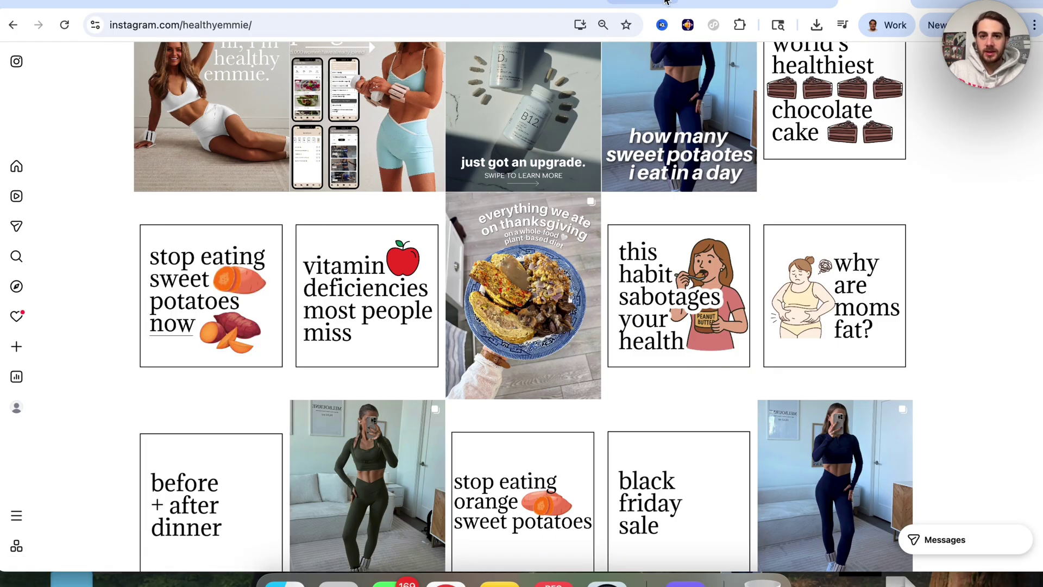
click(565, 7)
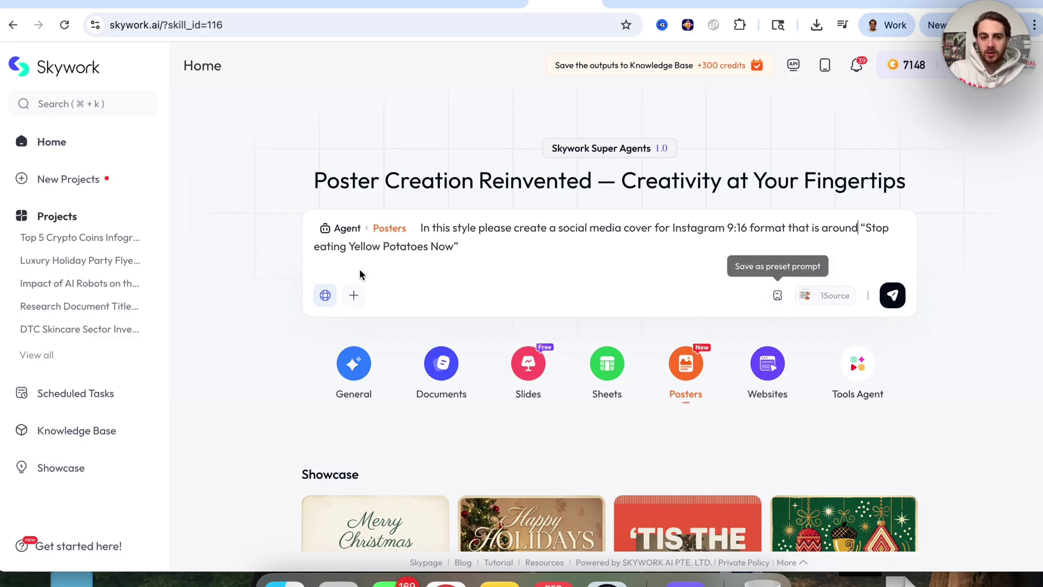
click(891, 297)
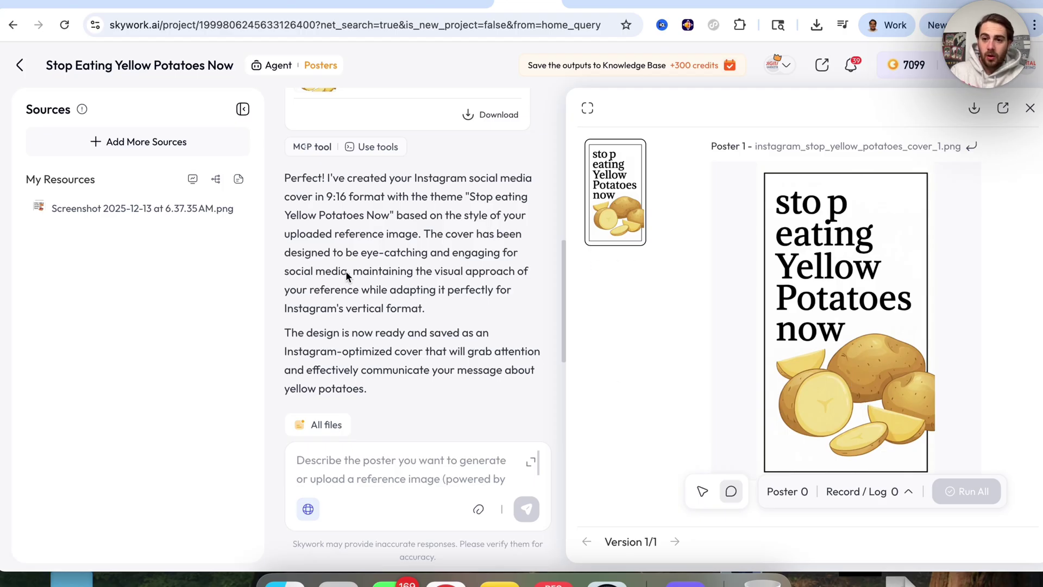
Step: Add the potato poster to the chat and request removing the gap between sto and P and keeping the potatoes inside the box by making them smaller
click(971, 147)
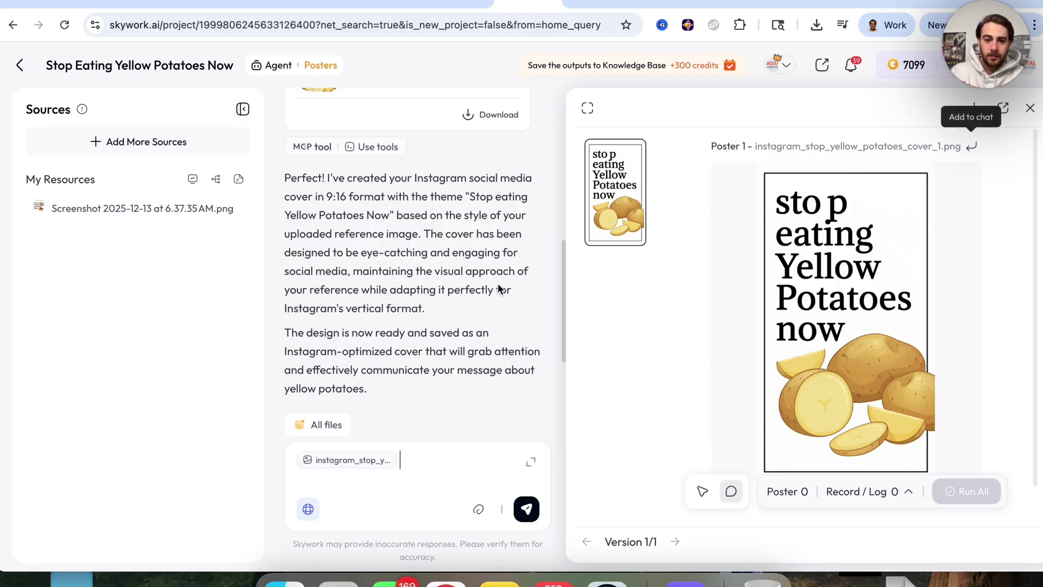
text(please get rid of the big gap bet)
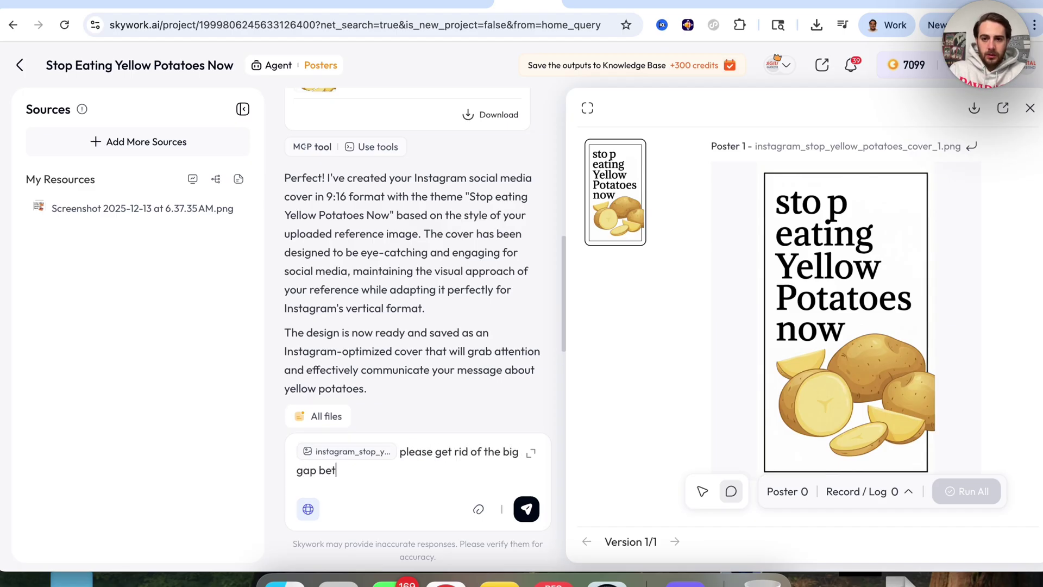
text(weensto and )
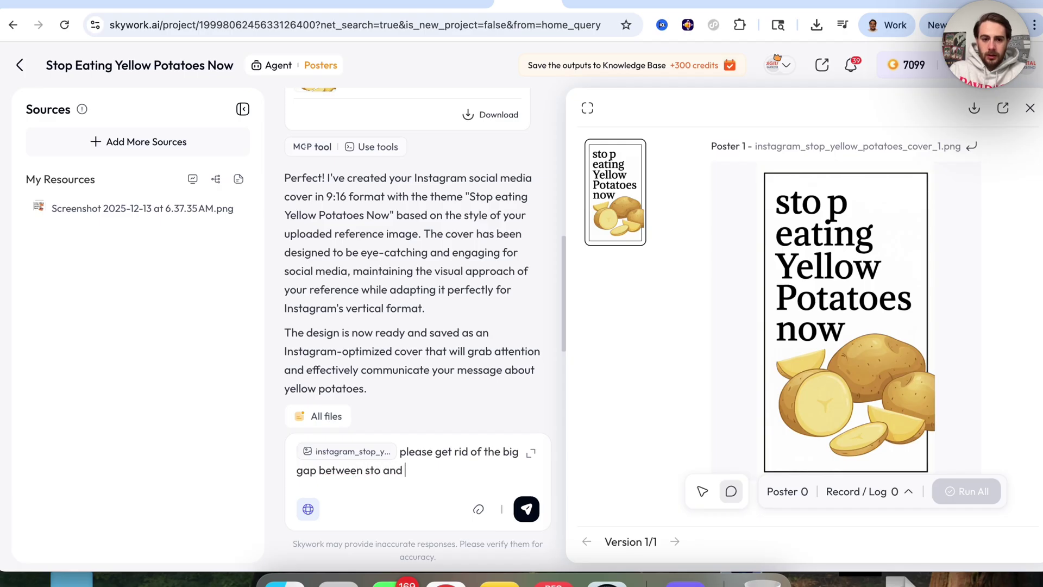
text(P. In addition to that, stop the potat)
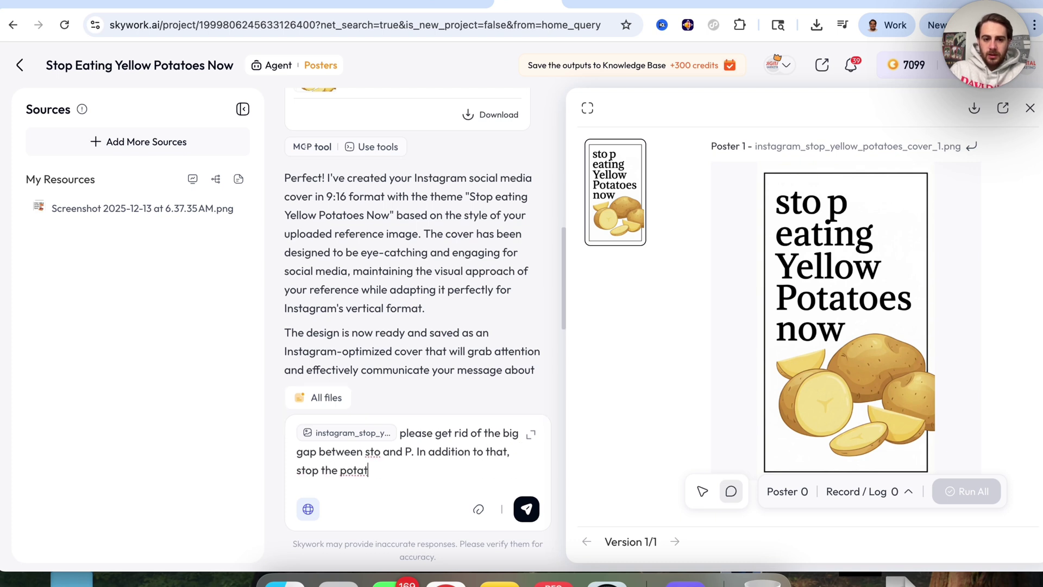
text(oes from going ofutside )
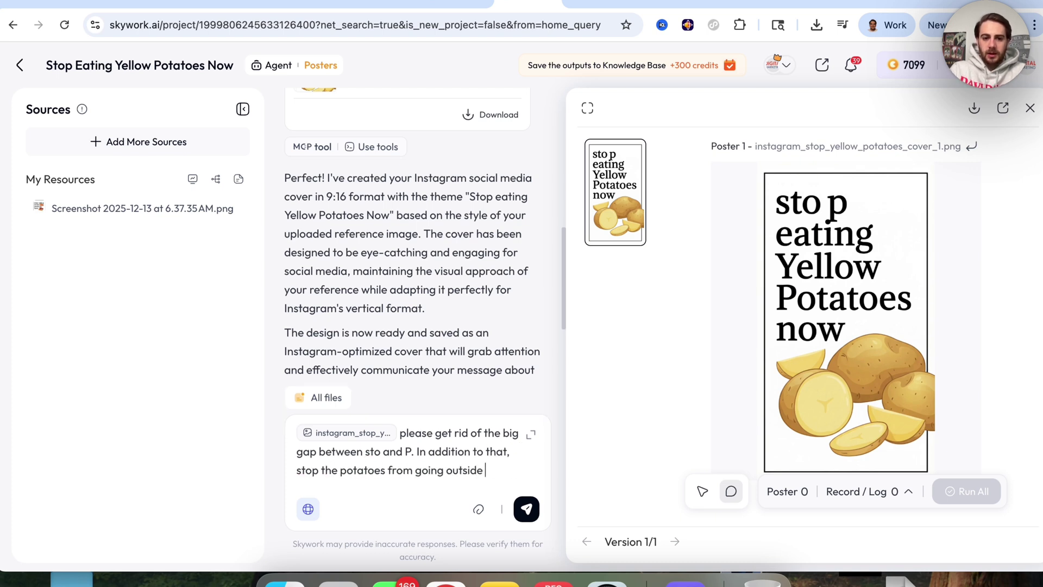
text(of the box. It migh)
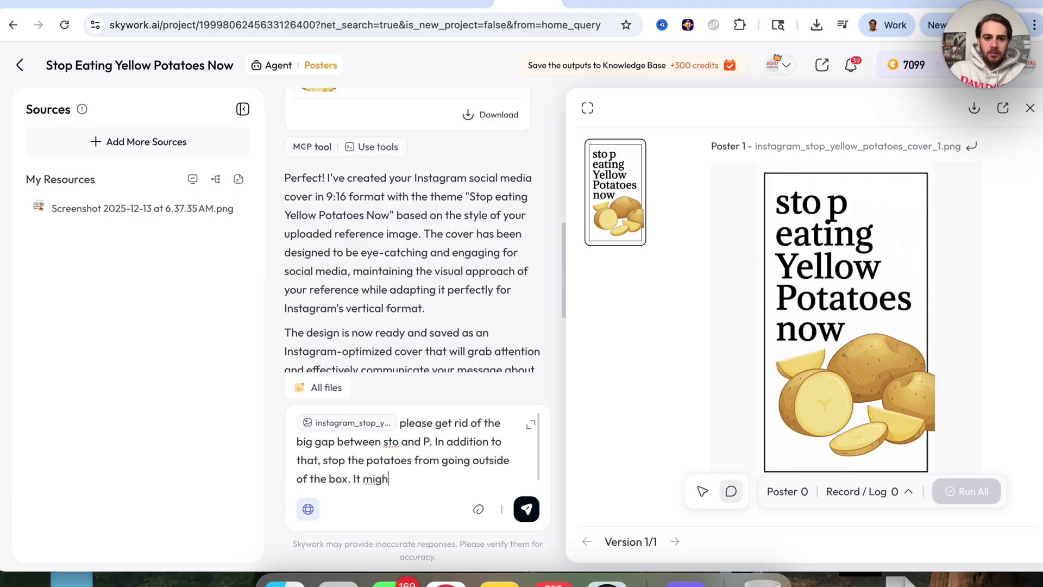
text(t be easiest just to)
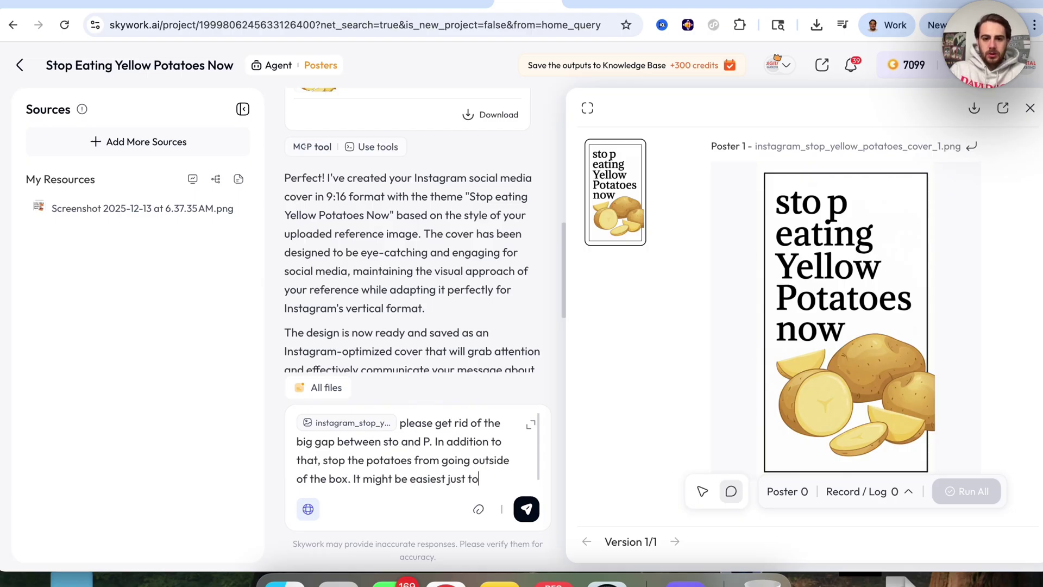
text( make them smaller)
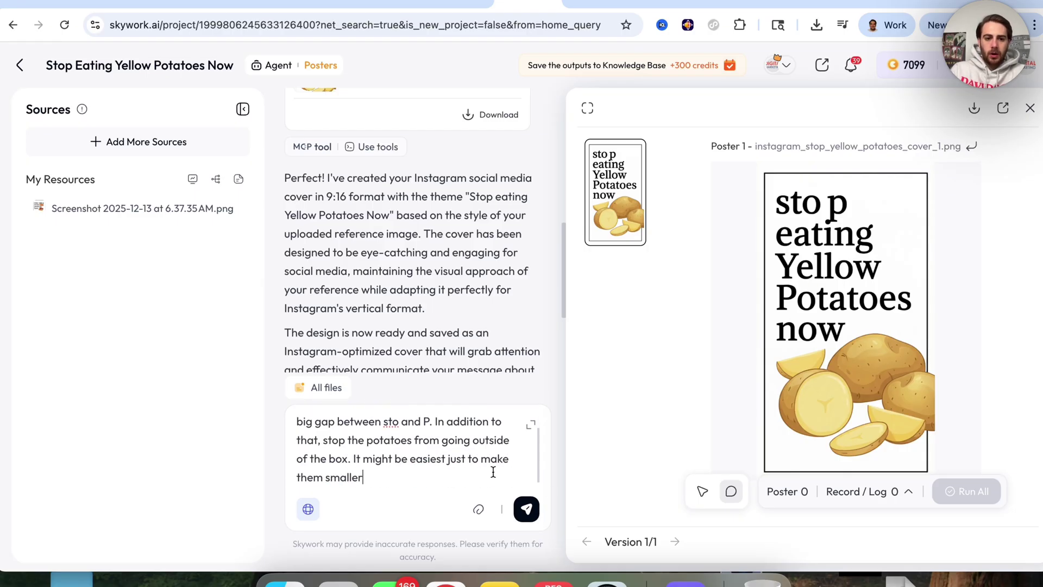
click(527, 511)
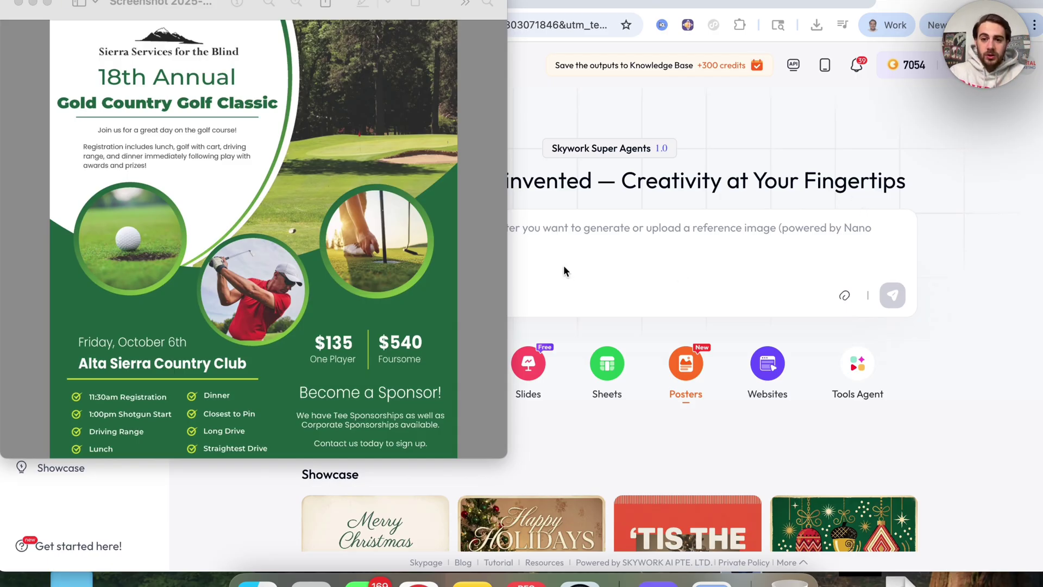
Step: Upload the Gold Country Golf Classic flyer screenshot from the local files as the reference for a new poster
click(772, 228)
click(844, 295)
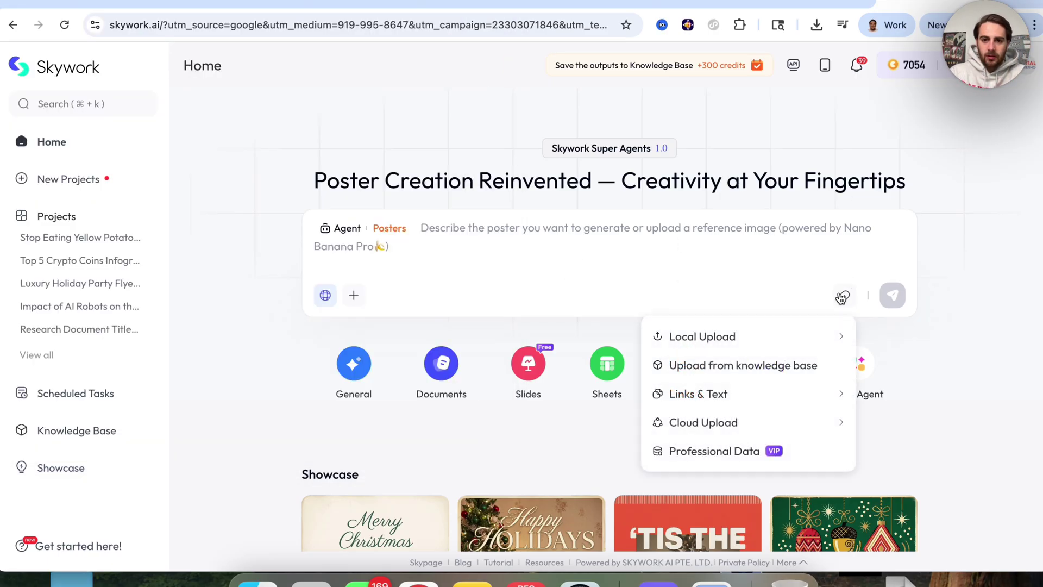
mouse_move(771, 337)
click(899, 338)
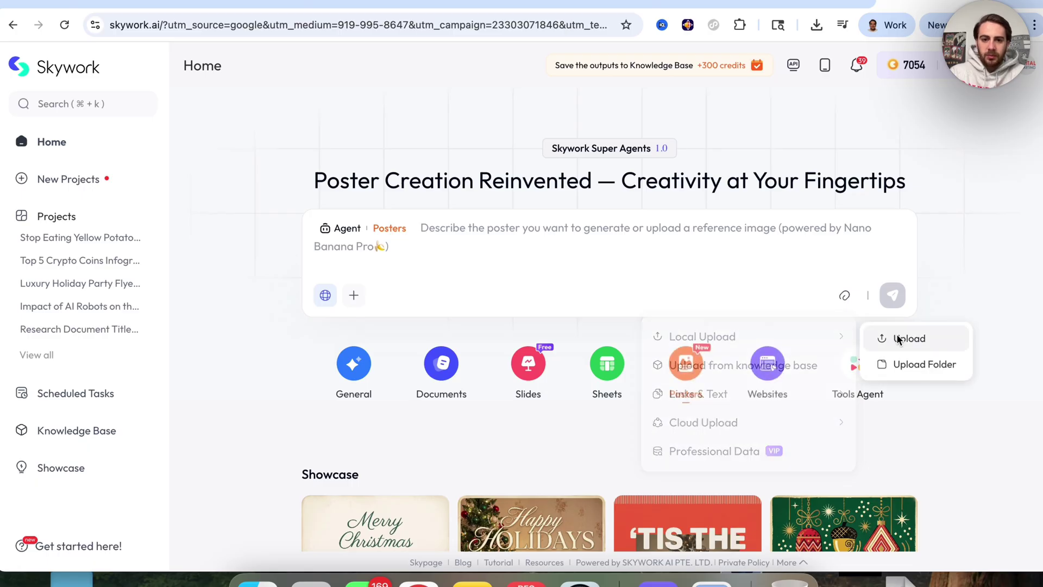
double_click(421, 191)
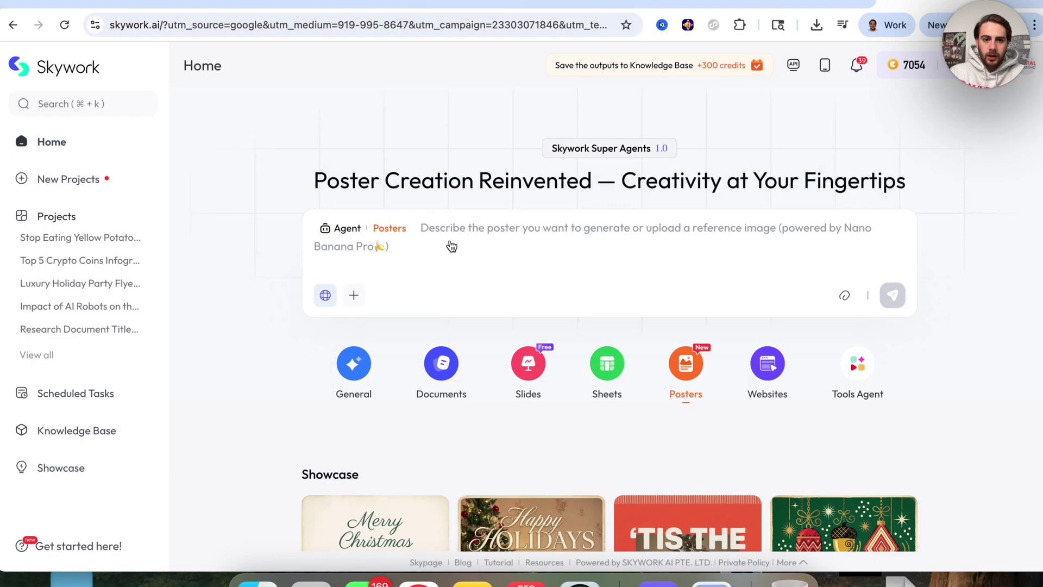
Step: Submit the prompt "Please modernize this flyer for this golf tournament and make it look a lot more professional"
text(Pleas)
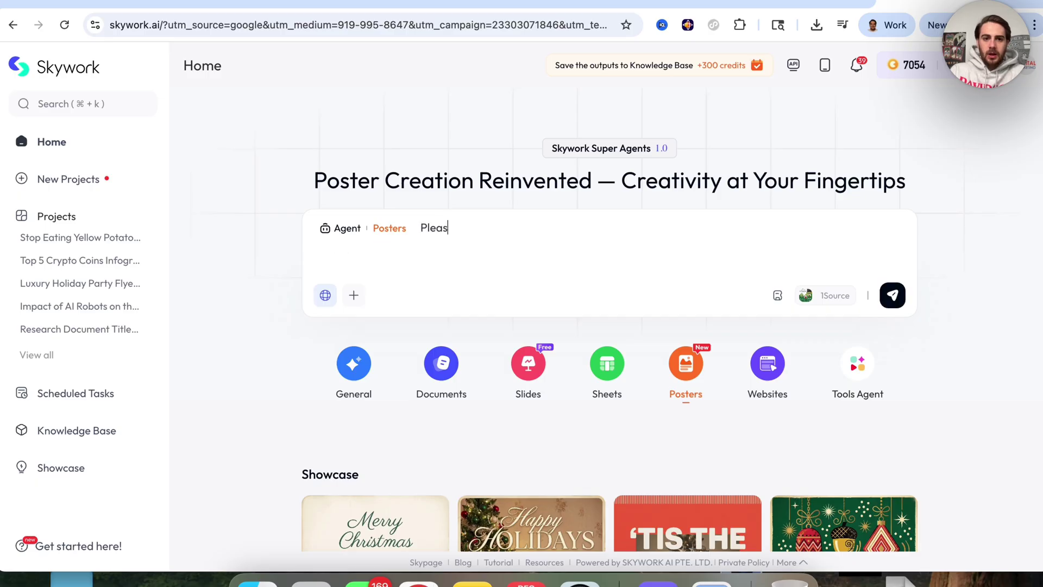
text(e modernize th)
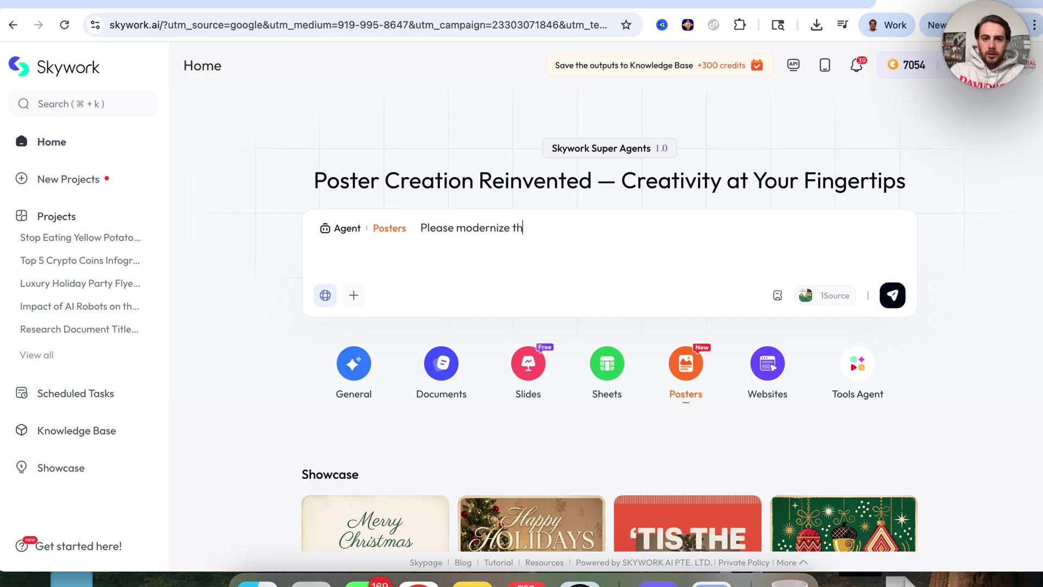
text(is flyer for this g)
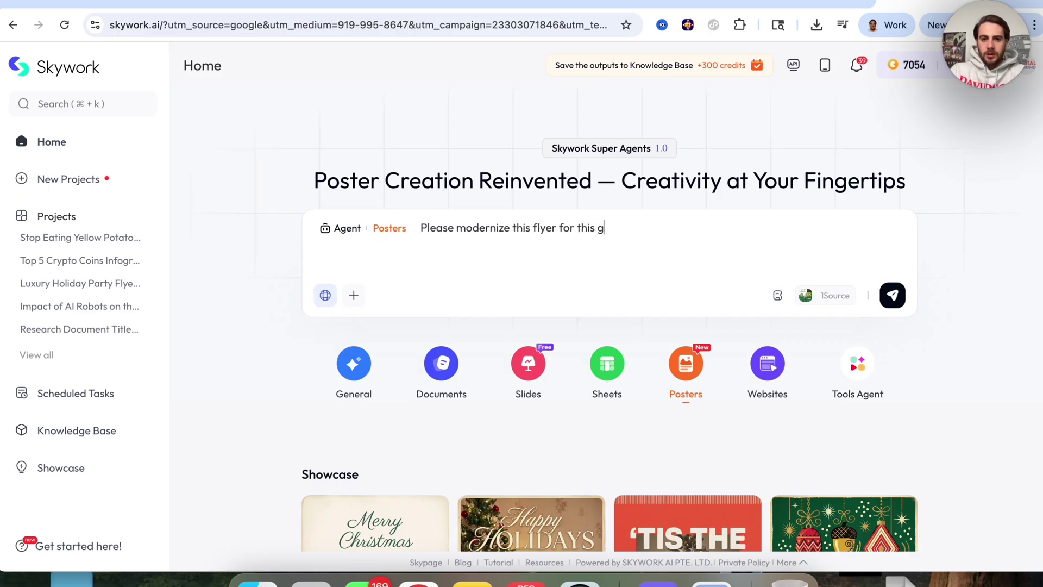
text(olf tournament an)
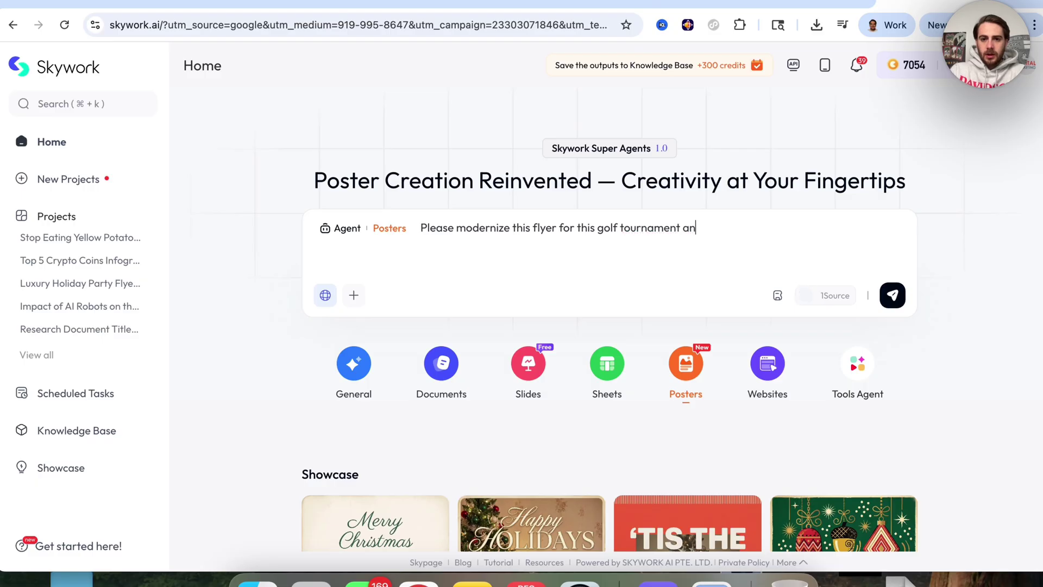
text(d make it look a lot more professional)
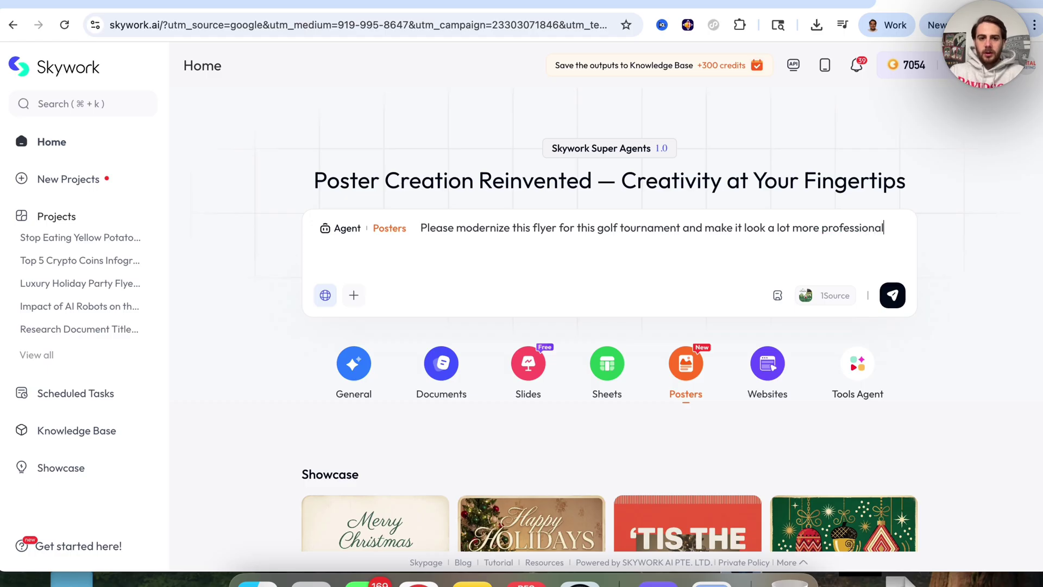
key(Return)
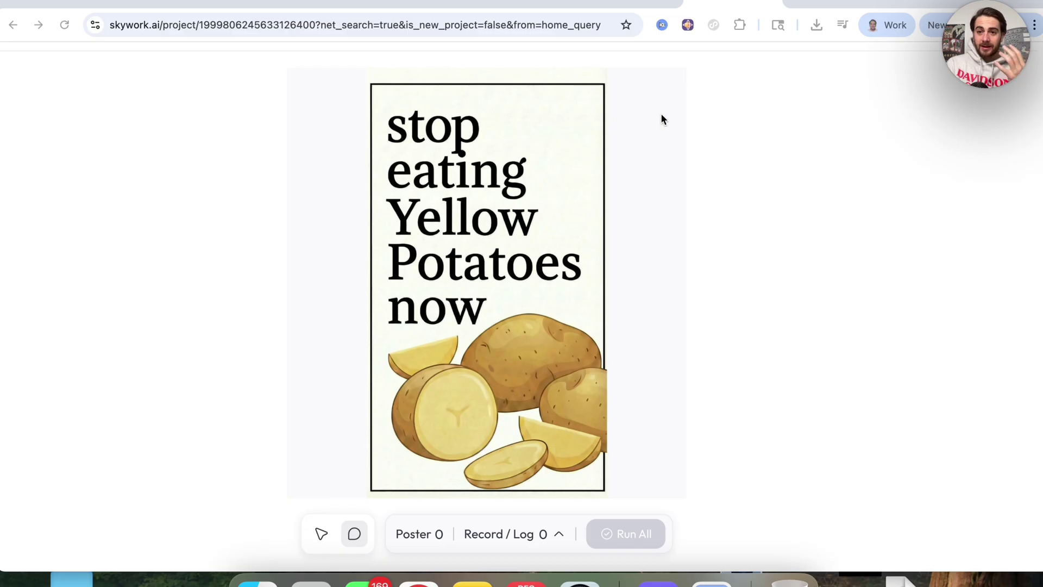
Step: View the modernized golf tournament flyer full screen and compare it with the original flyer screenshot opened from Finder
click(856, 11)
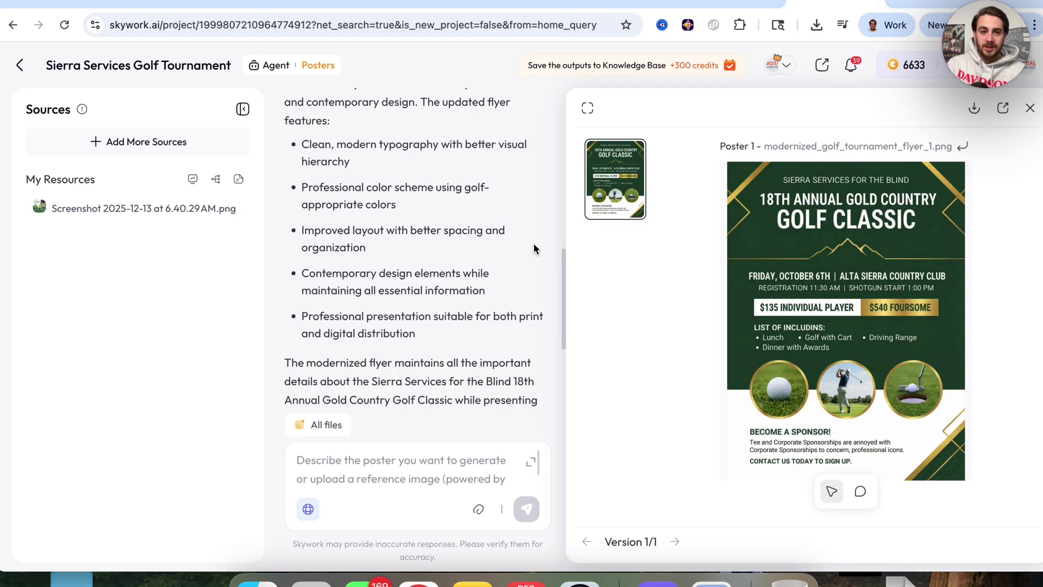
click(587, 108)
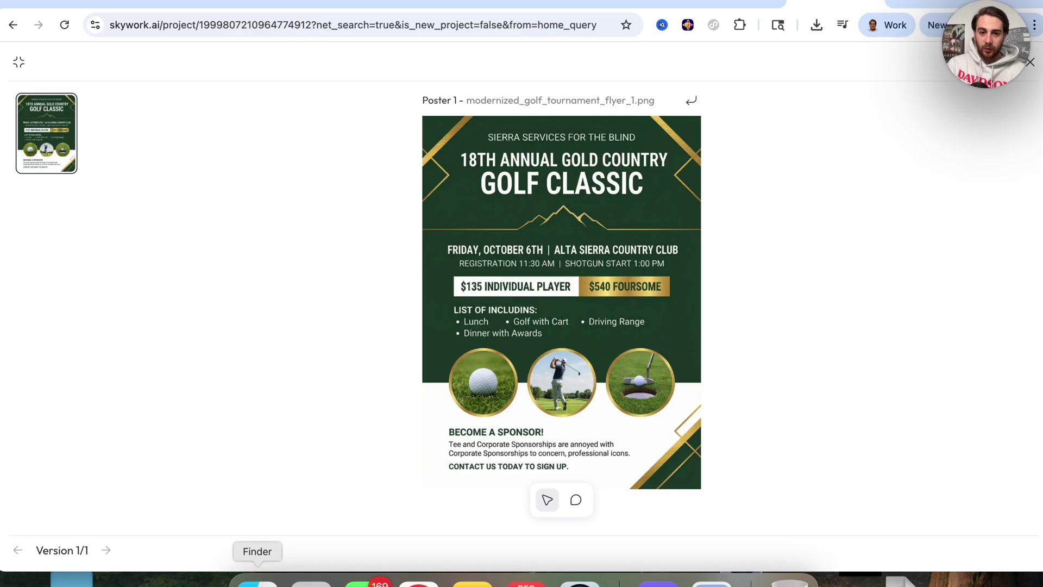
click(257, 580)
double_click(333, 116)
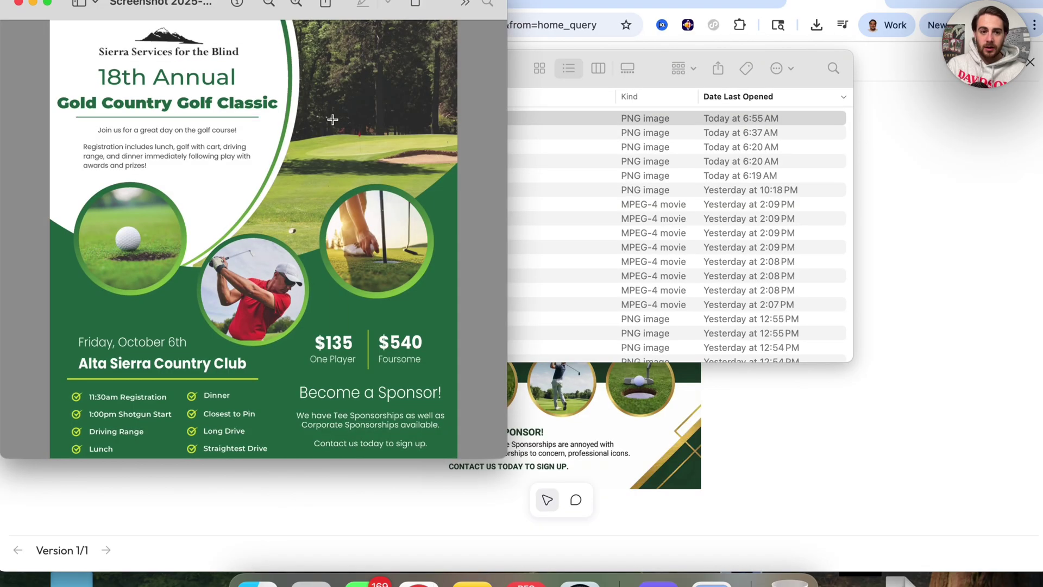
click(522, 58)
click(213, 68)
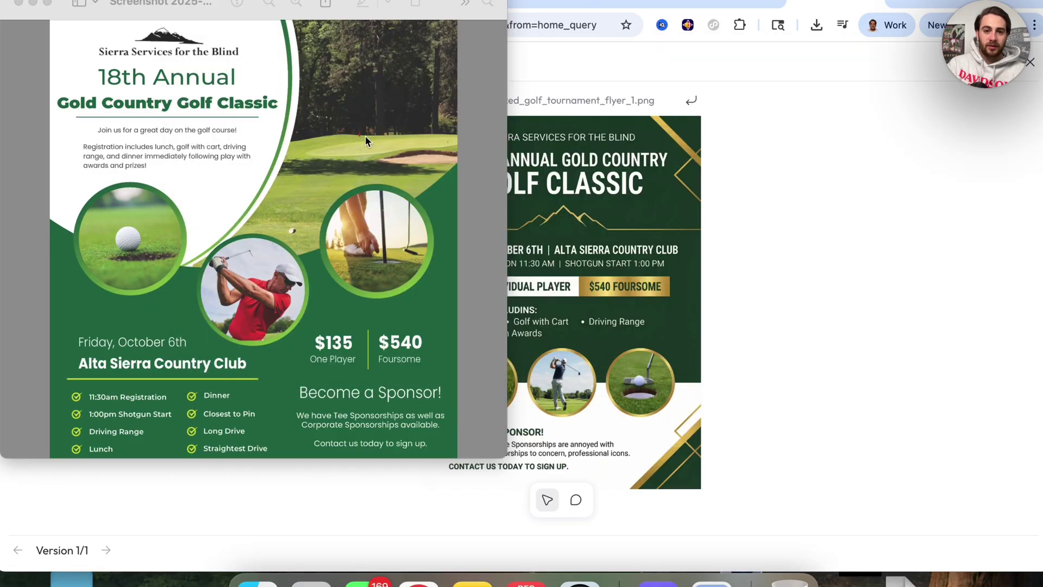
click(578, 249)
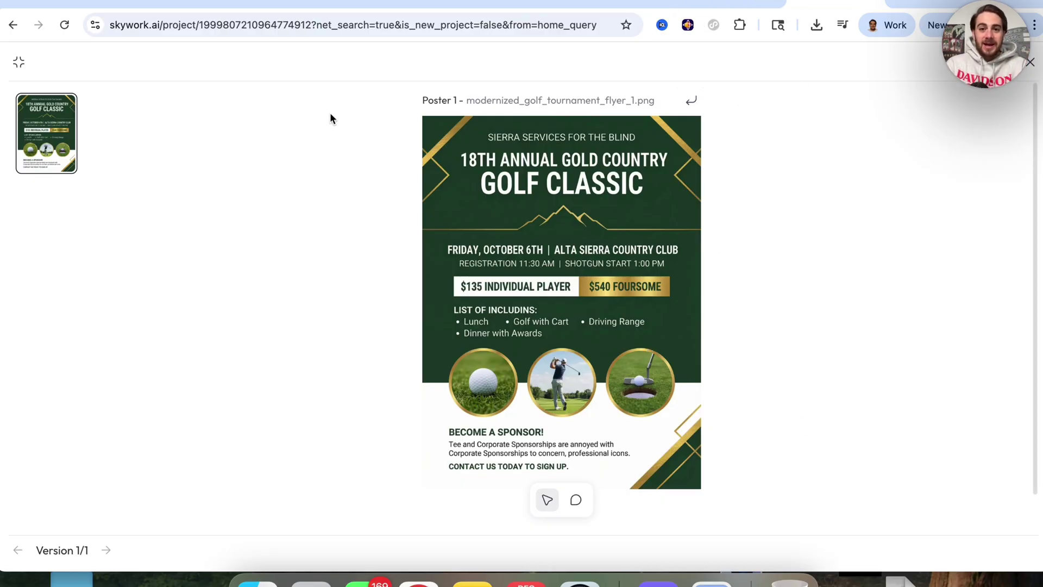
Step: Close the golf flyer project, return to the home page and choose the Posters agent for a new project
click(1030, 62)
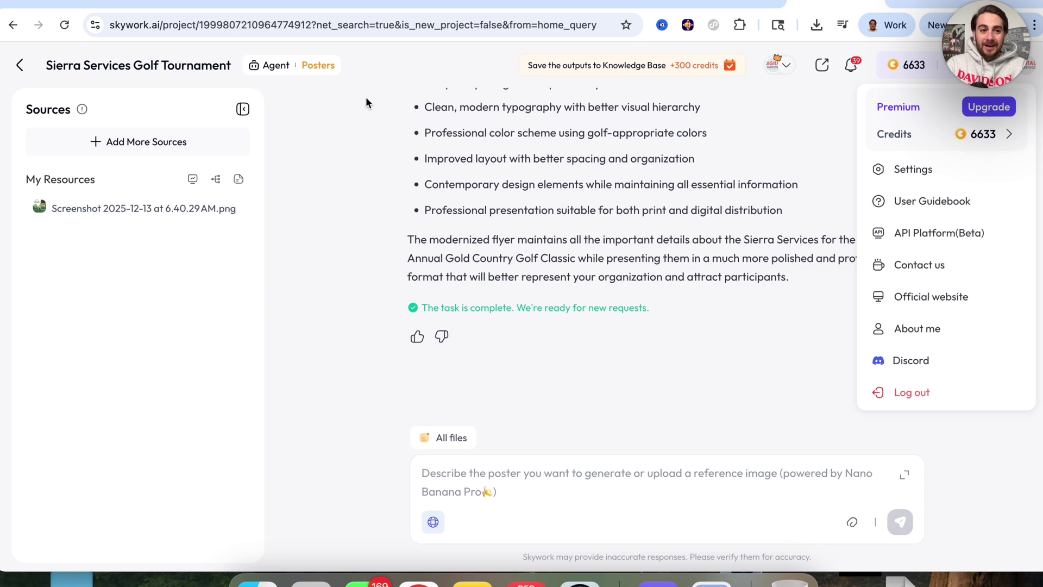
click(20, 65)
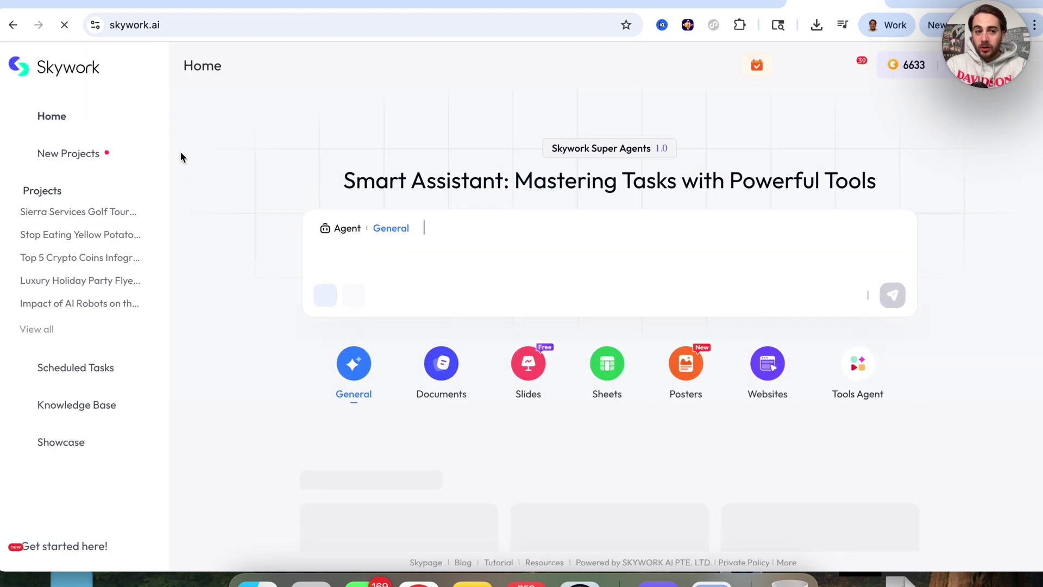
click(681, 365)
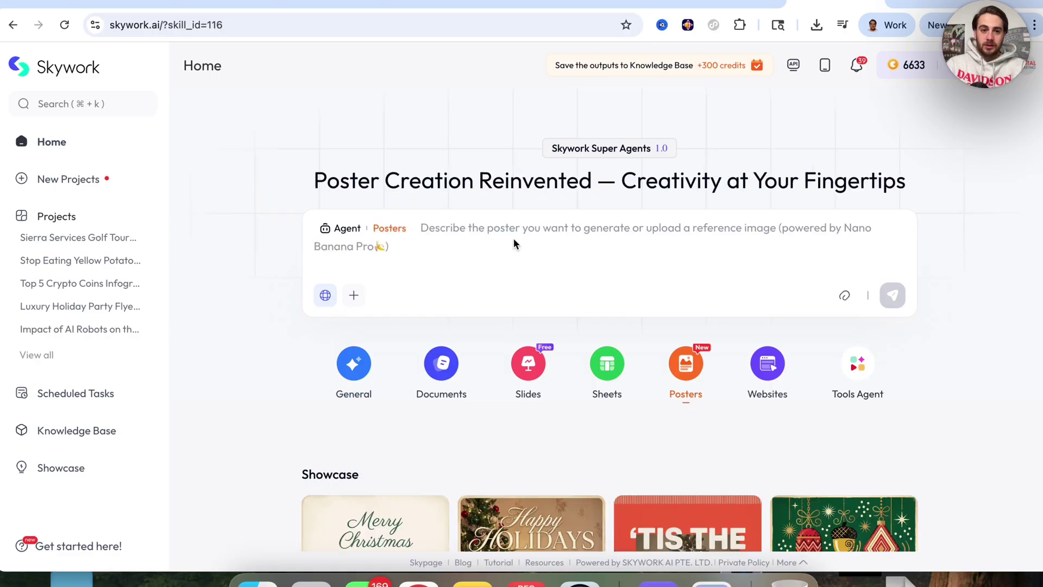
Step: Submit the prompt "explain e = mc2 in an infrographic for a 3rd grader" and view the generated poster full screen
click(470, 242)
text(explain)
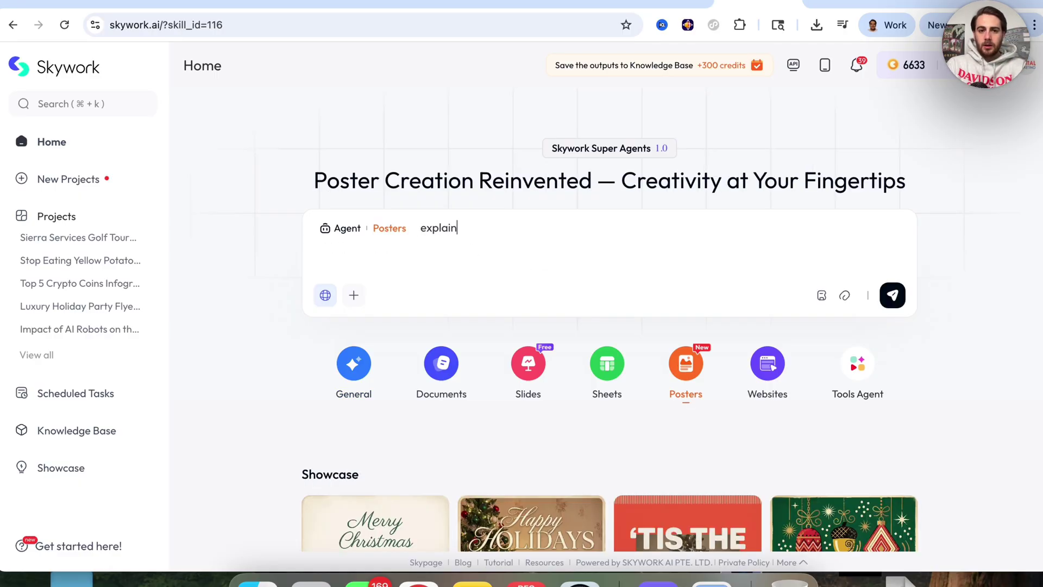
text( e = mc2 i)
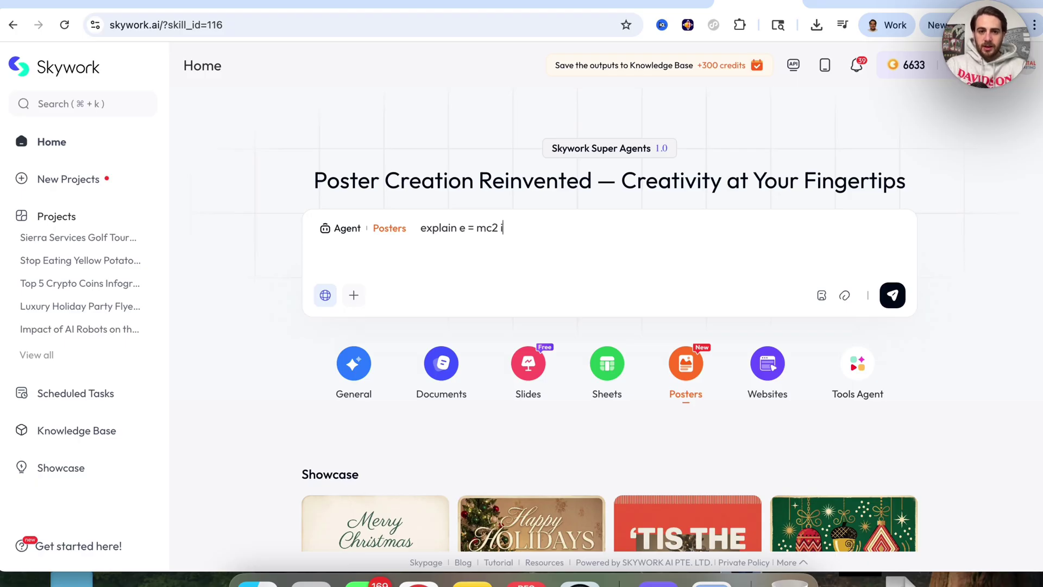
text(n an infrographic for a 3rd grader)
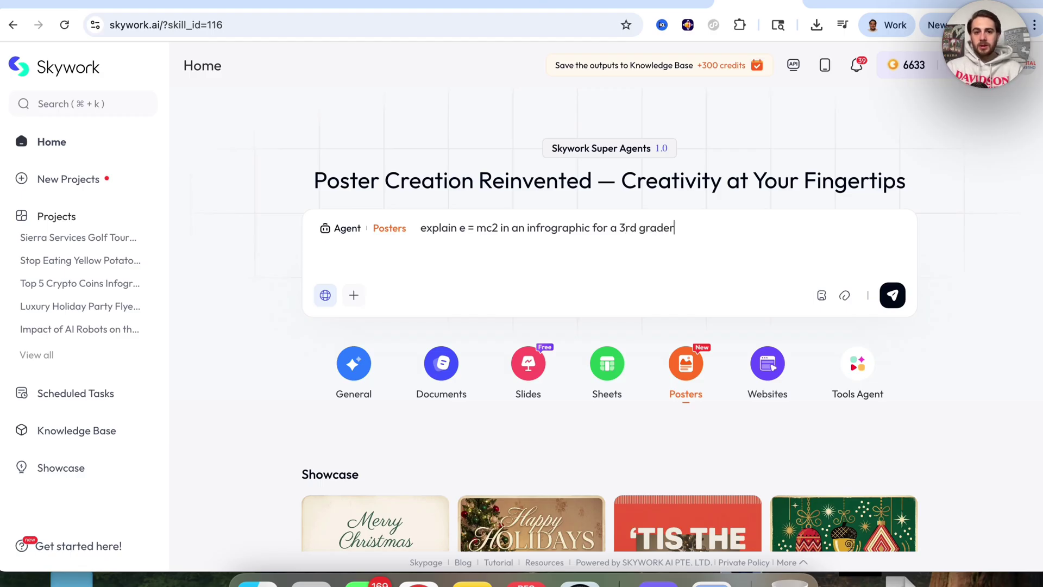
key(Return)
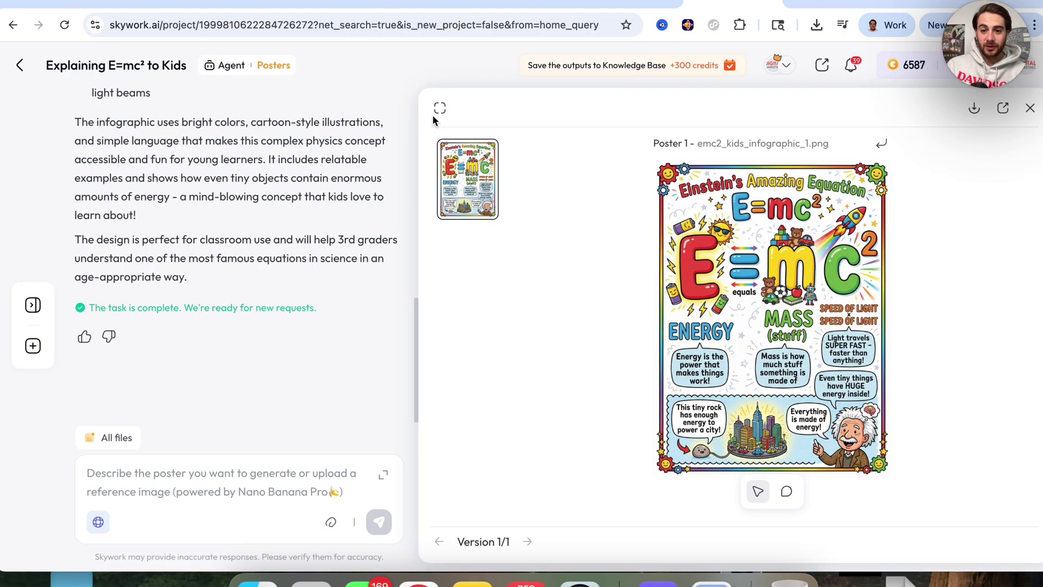
click(438, 110)
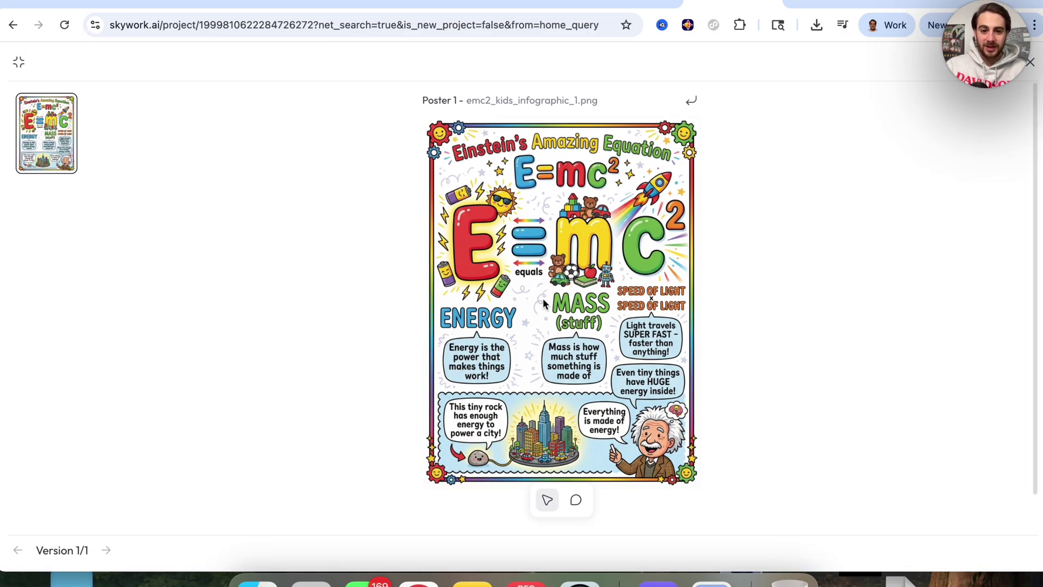